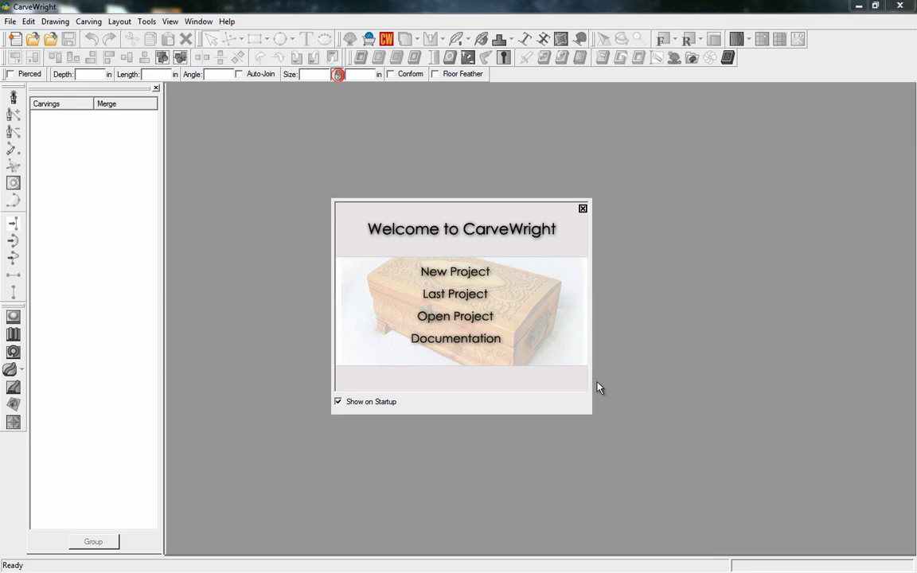
- Create a new rotary project 12 in long with a 3 in diameter and a 0.5 in part-off diameter
left_click(476, 275)
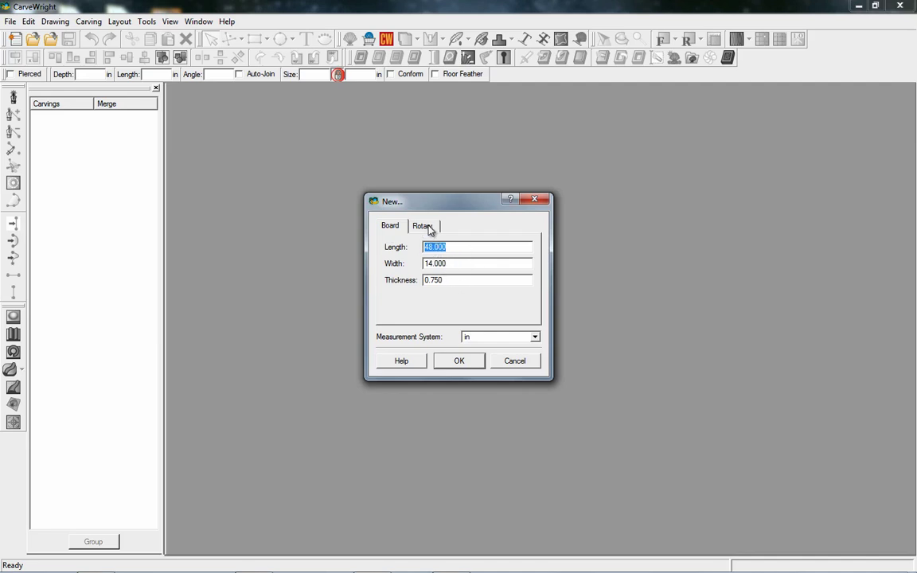
left_click(425, 227)
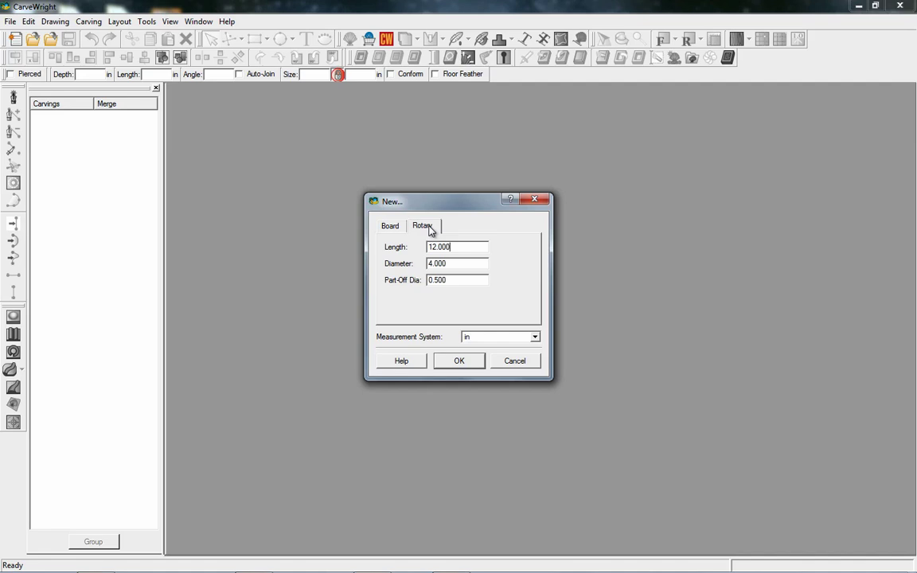
double_click(462, 247)
double_click(460, 265)
double_click(461, 248)
double_click(459, 264)
type("6")
double_click(451, 281)
left_click(468, 364)
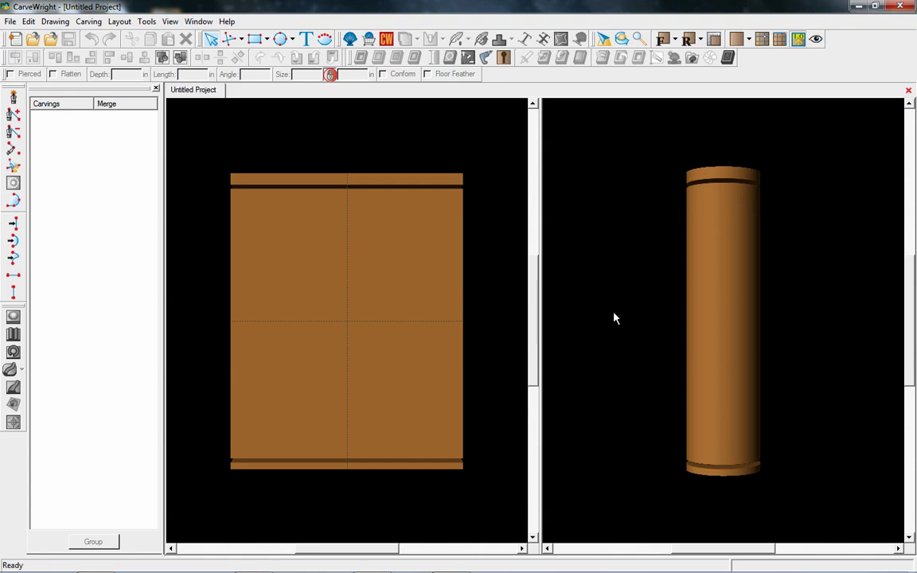
- Examine the part-off cuts at both ends of the blank in the flat layout and the cylinder view
left_click_drag(348, 337, 387, 364)
mouse_move(757, 348)
left_mouse_down()
mouse_move(772, 333)
mouse_move(799, 336)
mouse_move(682, 329)
mouse_move(764, 340)
mouse_move(699, 320)
mouse_move(755, 305)
mouse_move(760, 348)
mouse_move(752, 348)
left_mouse_up()
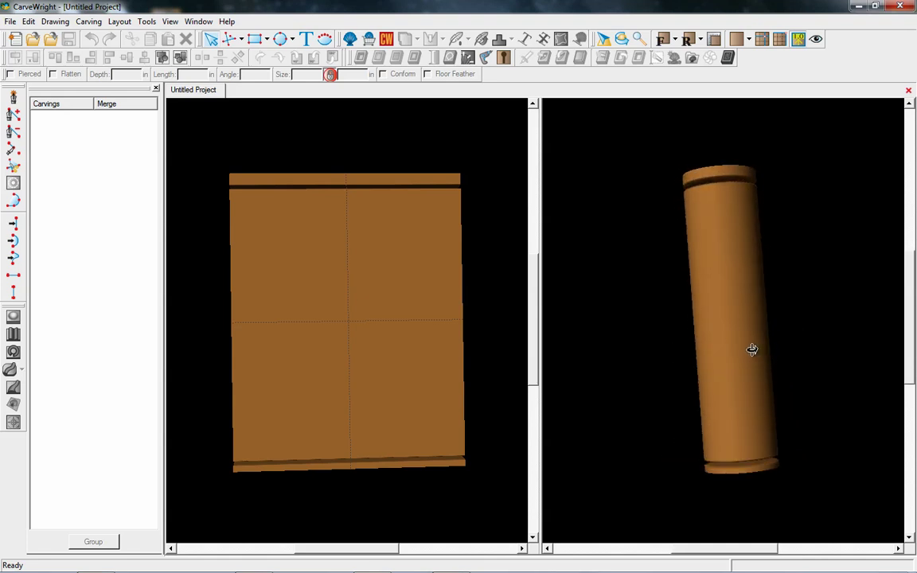
left_click_drag(270, 215, 267, 188)
scroll(268, 196, "up", 5)
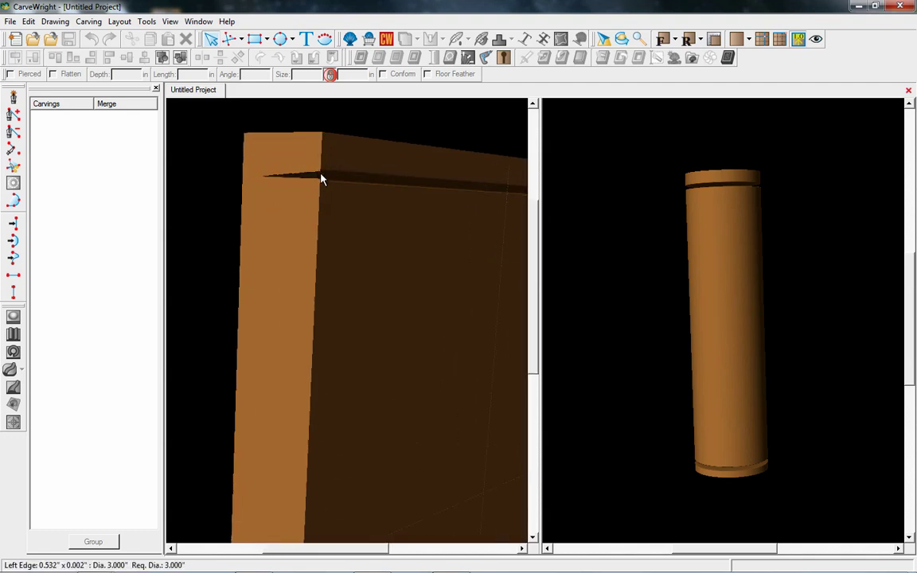
scroll(386, 311, "down", 3)
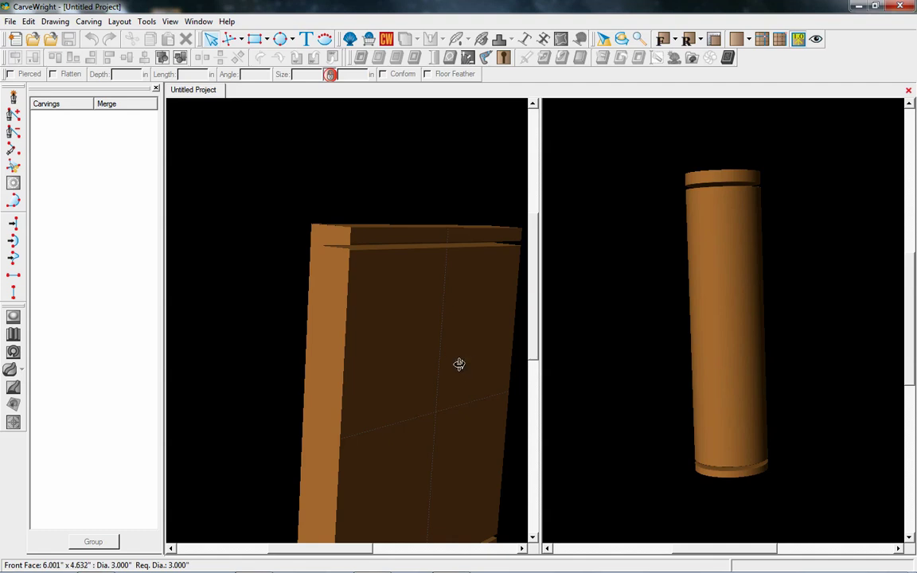
scroll(478, 281, "down", 3)
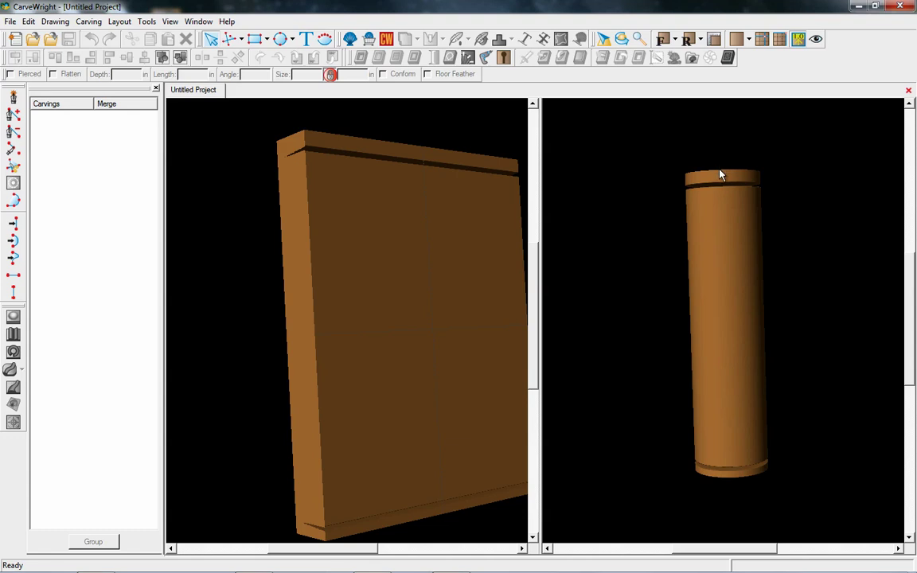
left_click_drag(447, 317, 317, 164)
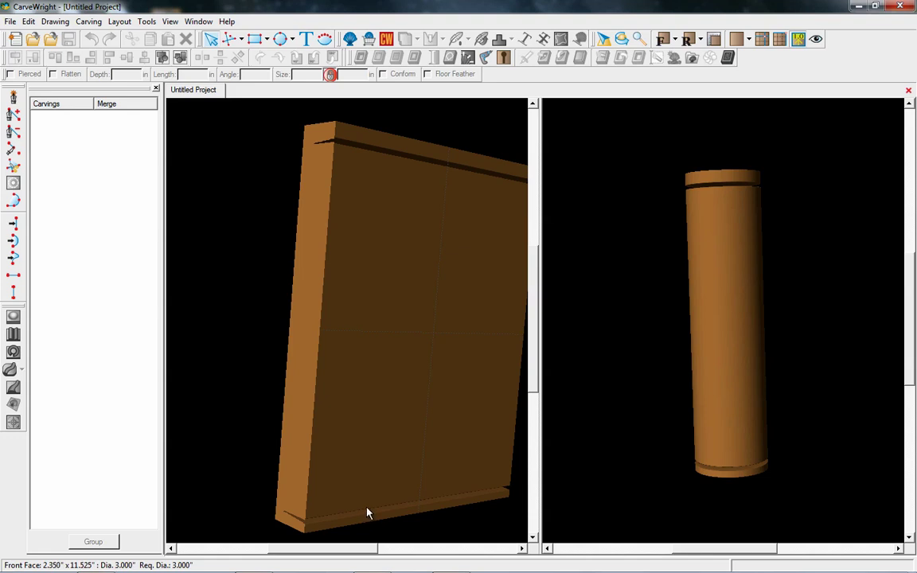
left_click_drag(455, 344, 407, 341)
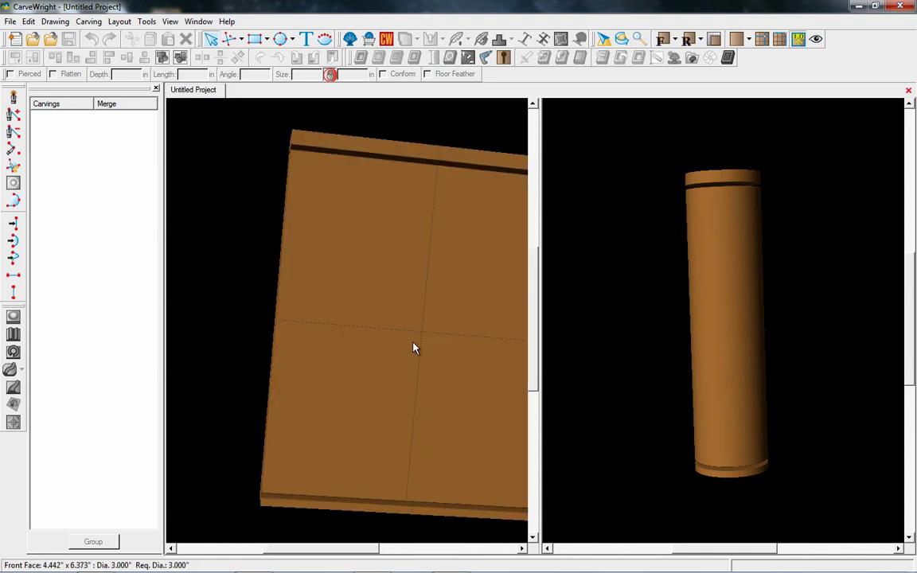
- Inspect the rotary blank from different angles and distances in both the flat and cylindrical views
left_click_drag(408, 196, 307, 451)
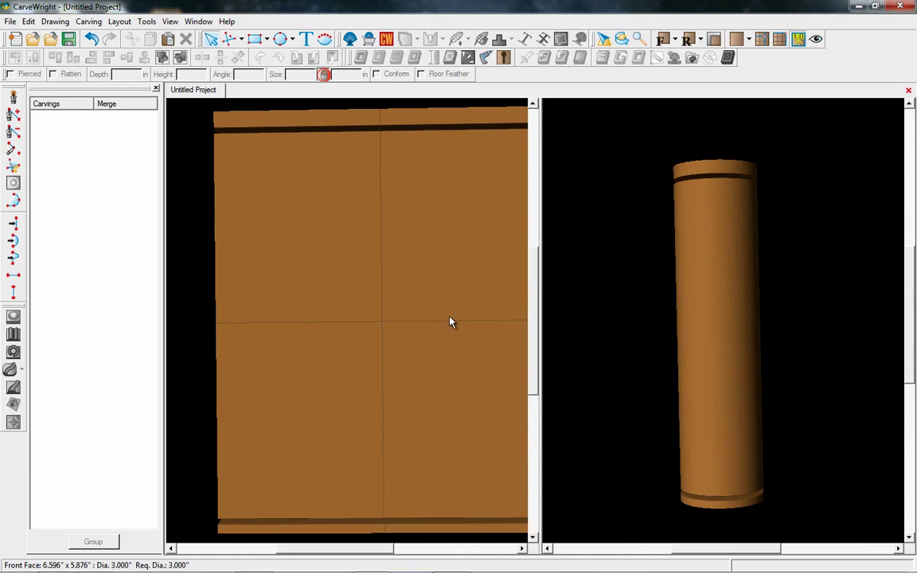
scroll(451, 322, "down", 2)
scroll(509, 331, "up", 1)
scroll(519, 335, "down", 1)
scroll(519, 335, "up", 3)
middle_click_drag(475, 320, 280, 238)
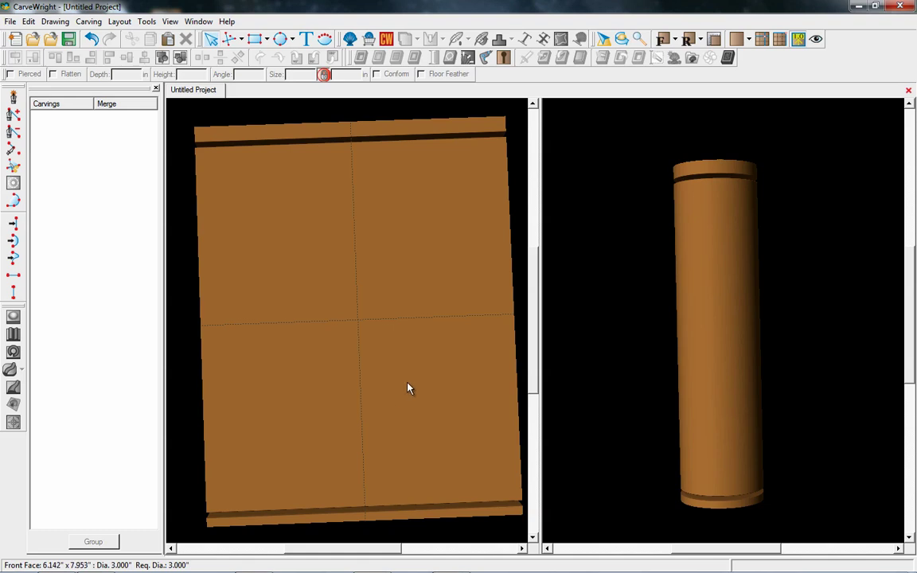
middle_click_drag(736, 348, 820, 356)
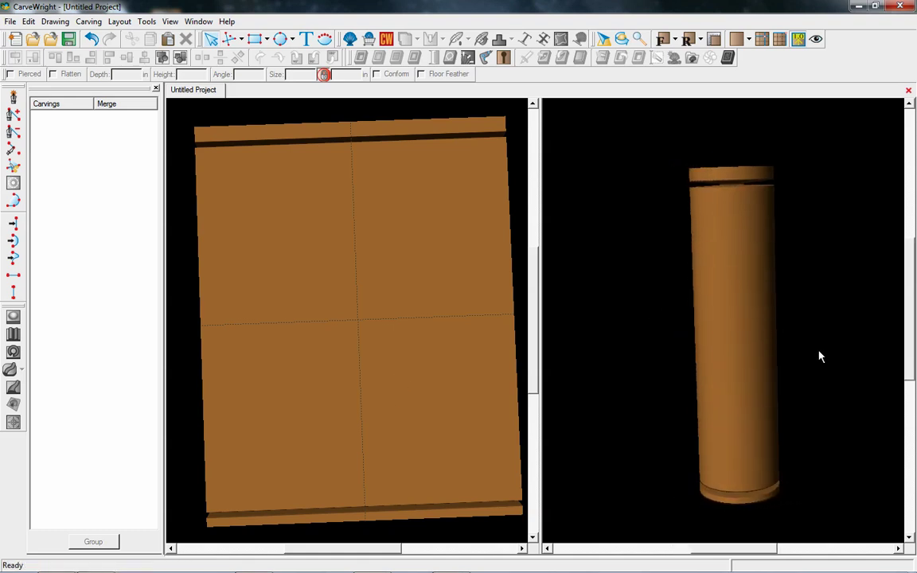
middle_click_drag(779, 332, 730, 361)
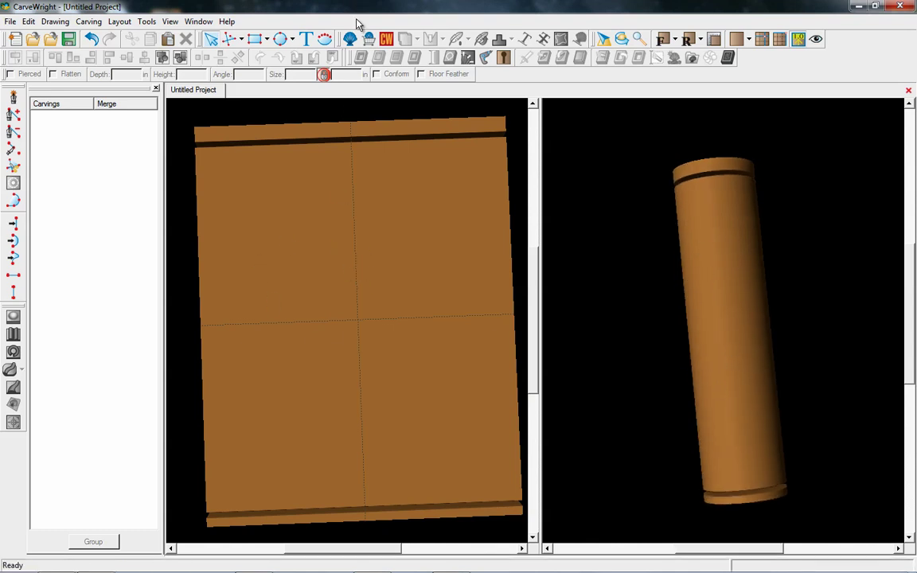
- Place the second pattern of the Shells category near the centre of the rotary blank and check how it wraps around the cylinder
left_click(324, 38)
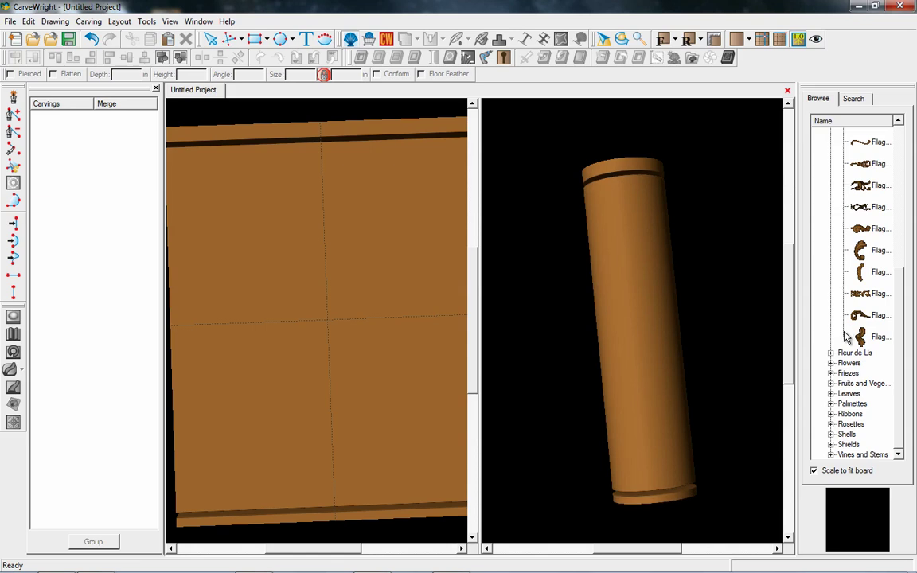
left_click(832, 436)
left_click_drag(860, 427, 333, 307)
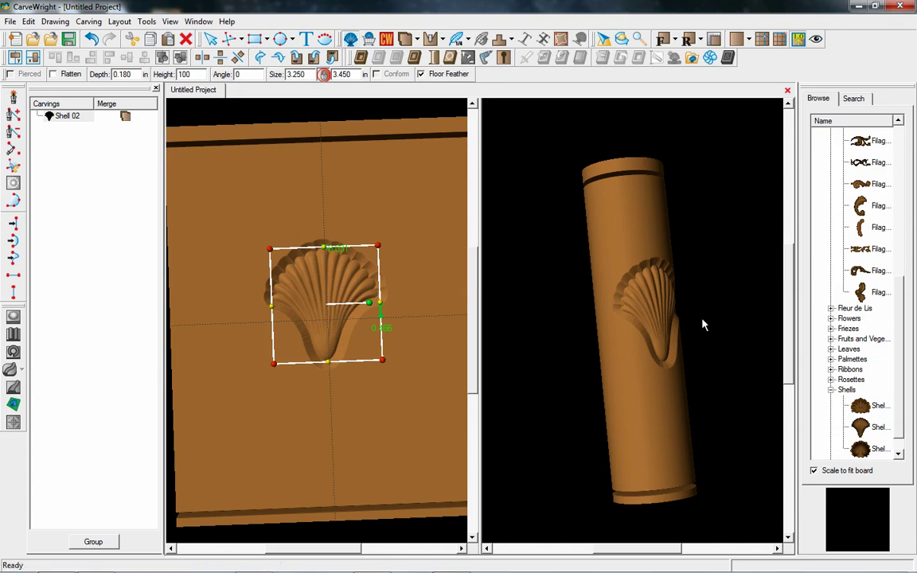
mouse_move(654, 304)
left_mouse_down()
mouse_move(600, 303)
mouse_move(688, 309)
mouse_move(604, 308)
mouse_move(670, 313)
left_mouse_up()
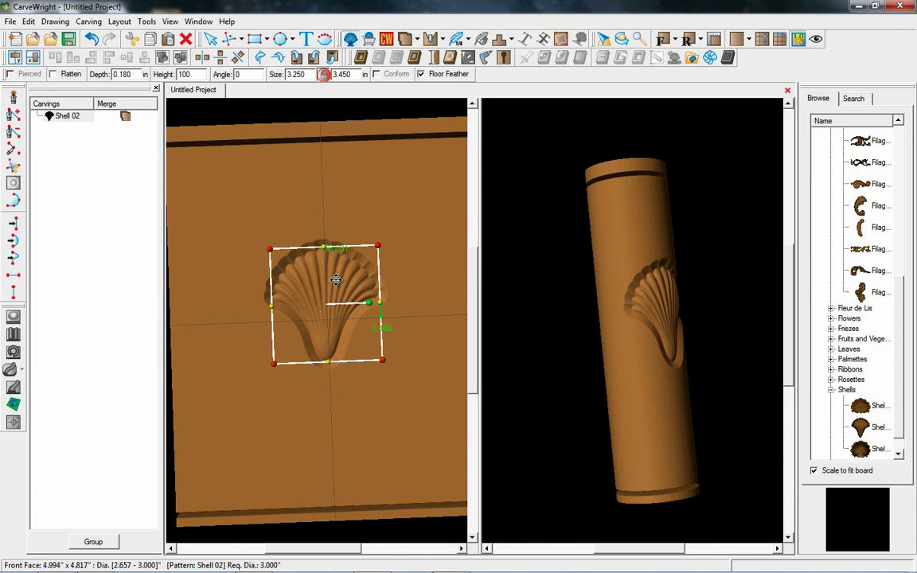
left_click(818, 40)
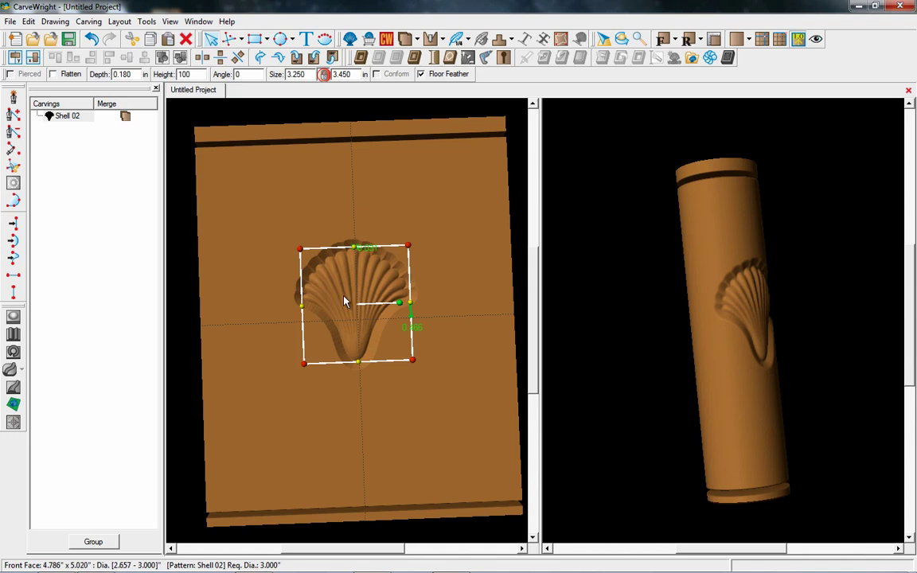
left_click(245, 286)
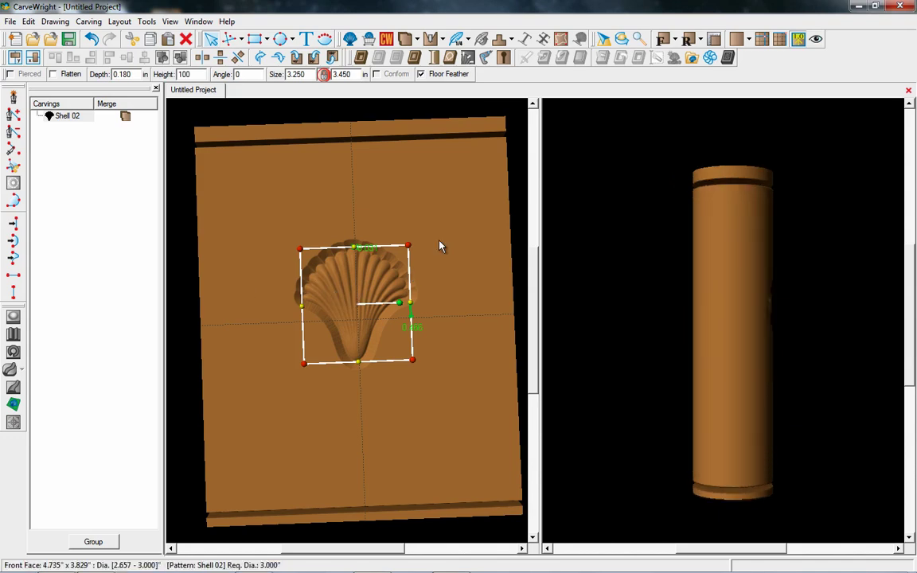
left_click(363, 293)
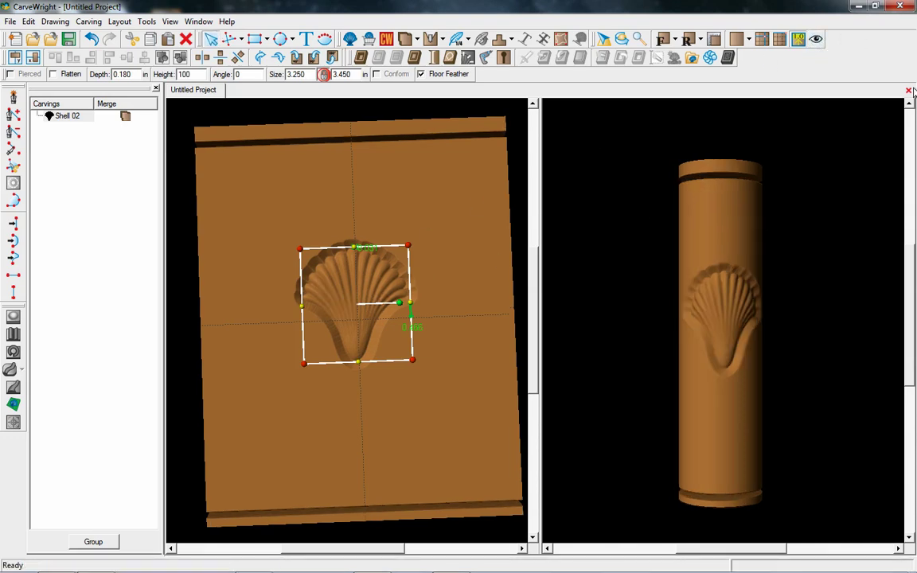
- Shrink the shell carving to about 2.77 by 2.94 in and move it onto the centre lines
right_click_drag(451, 248, 469, 250)
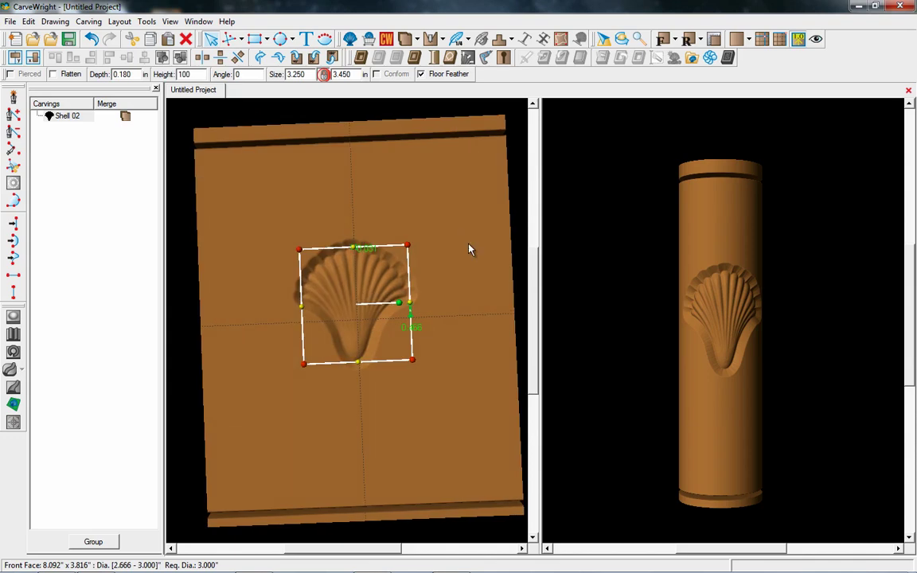
left_click_drag(412, 250, 405, 267)
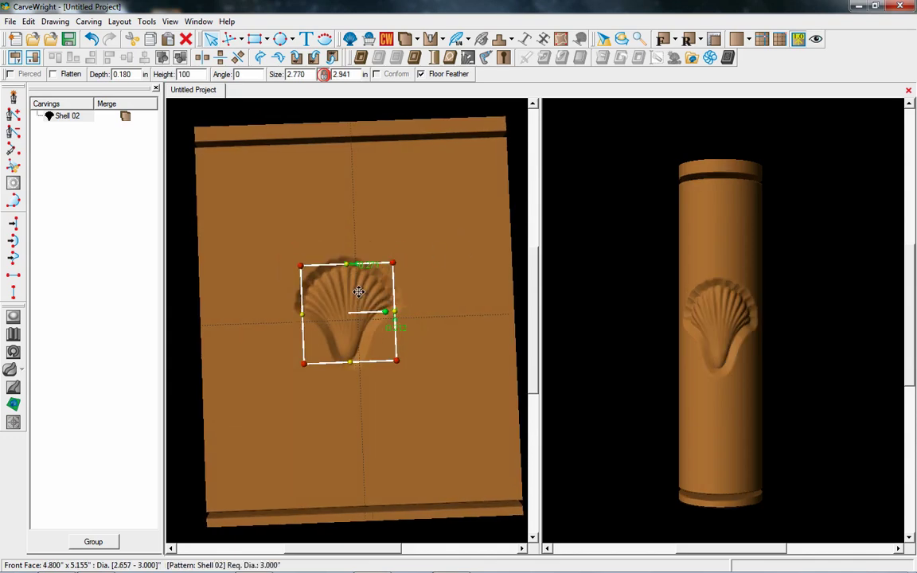
left_click_drag(371, 296, 365, 298)
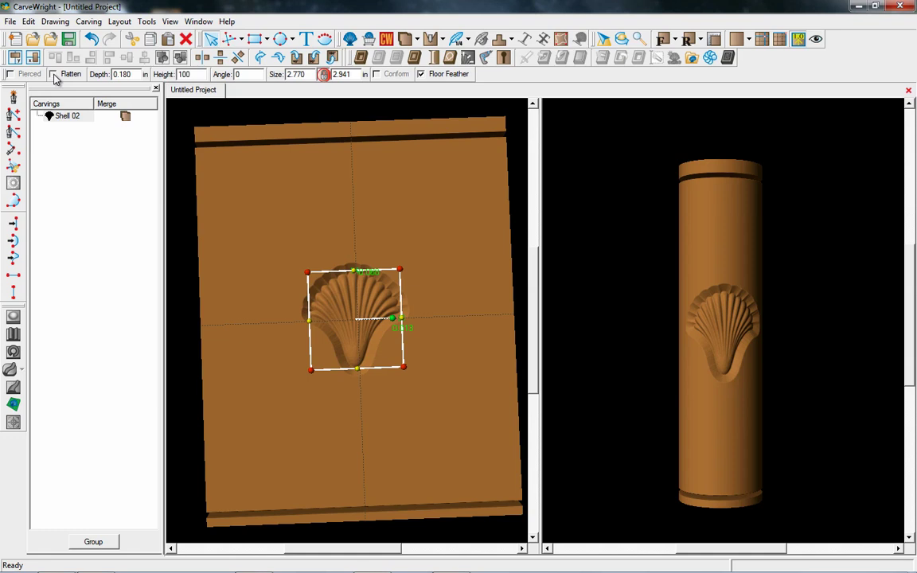
- Flatten the shell carving, reduce it to about 1.71 by 1.81 in near the centre, and inspect the flat area on the cylinder
left_click(54, 75)
left_click_drag(404, 371, 366, 331)
left_click_drag(348, 289, 370, 305)
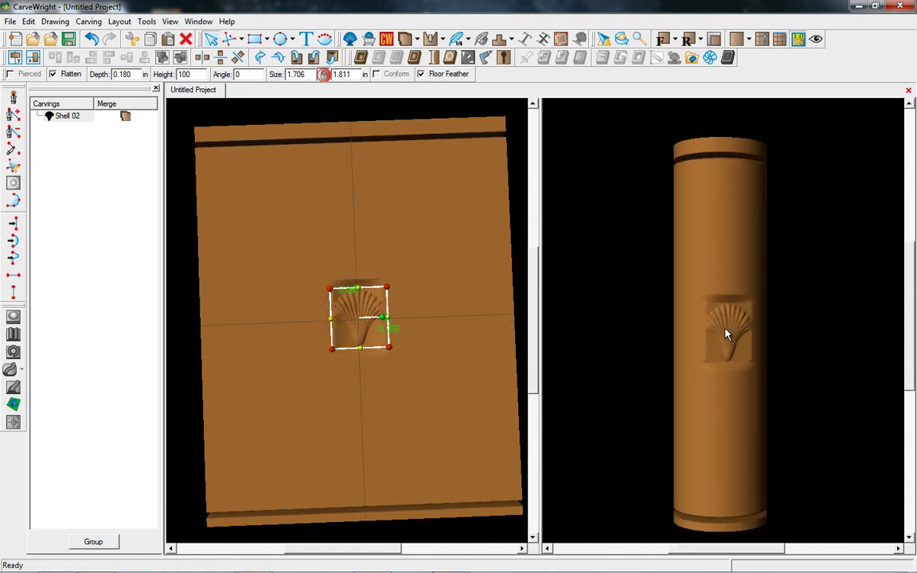
scroll(727, 354, "up", 5)
left_click_drag(731, 275, 723, 233)
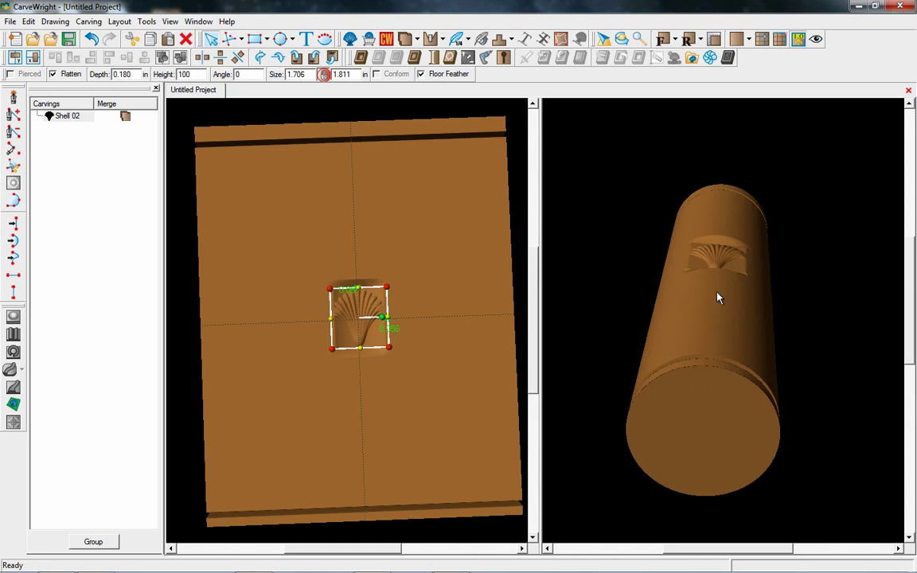
left_click_drag(406, 348, 375, 256)
left_click(332, 294)
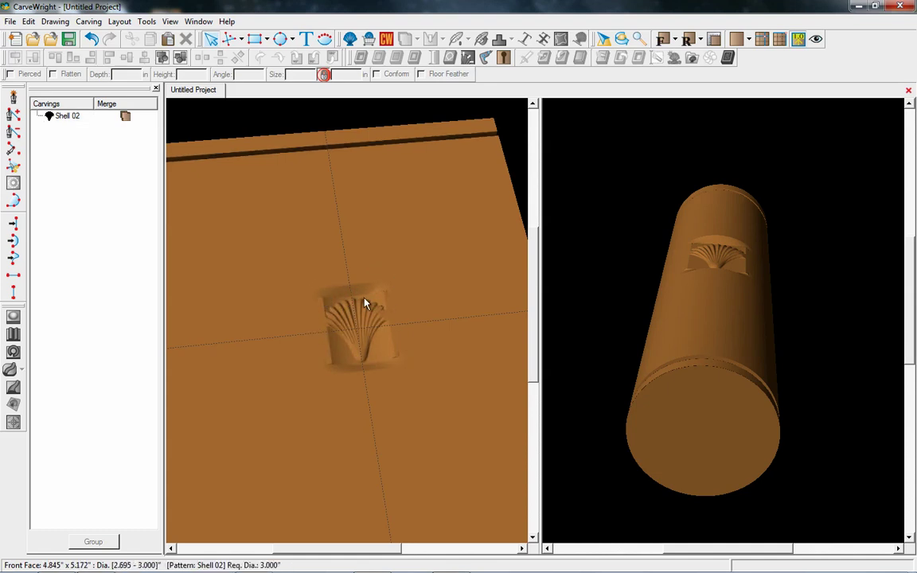
left_click_drag(709, 284, 713, 386)
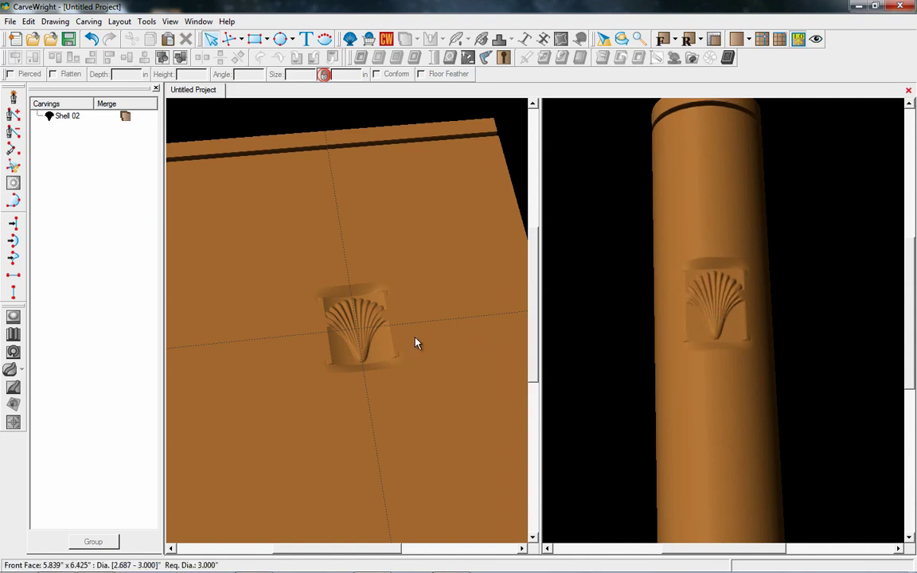
- Nudge the flattened shell and shrink it to about 1.18 by 1.26 in, checking it on the cylinder
left_click(366, 325)
left_click_drag(327, 301, 329, 306)
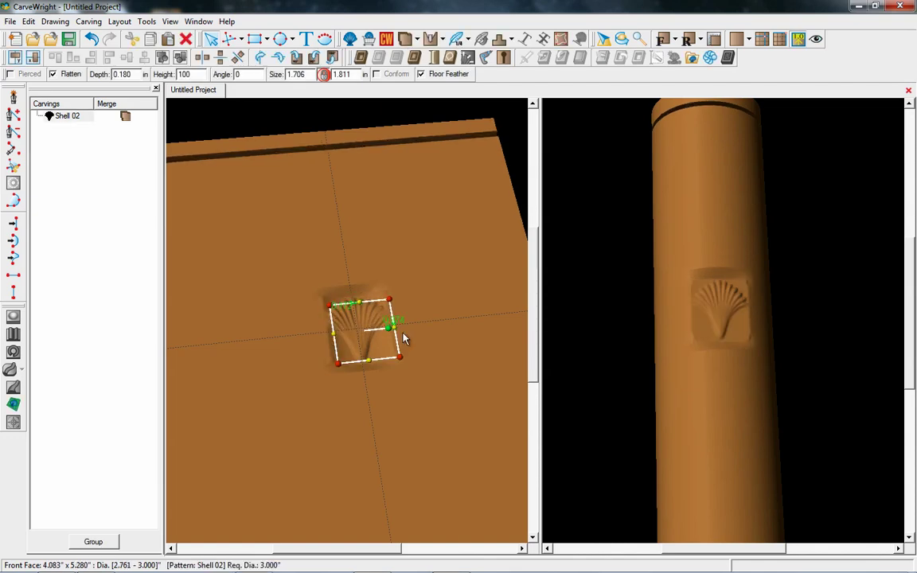
left_click_drag(401, 362, 387, 349)
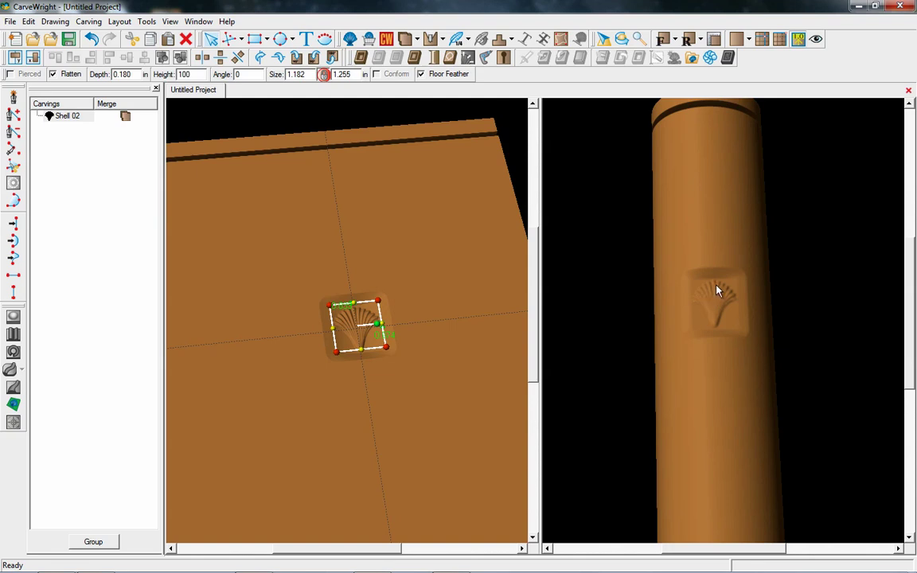
left_click_drag(723, 321, 718, 358)
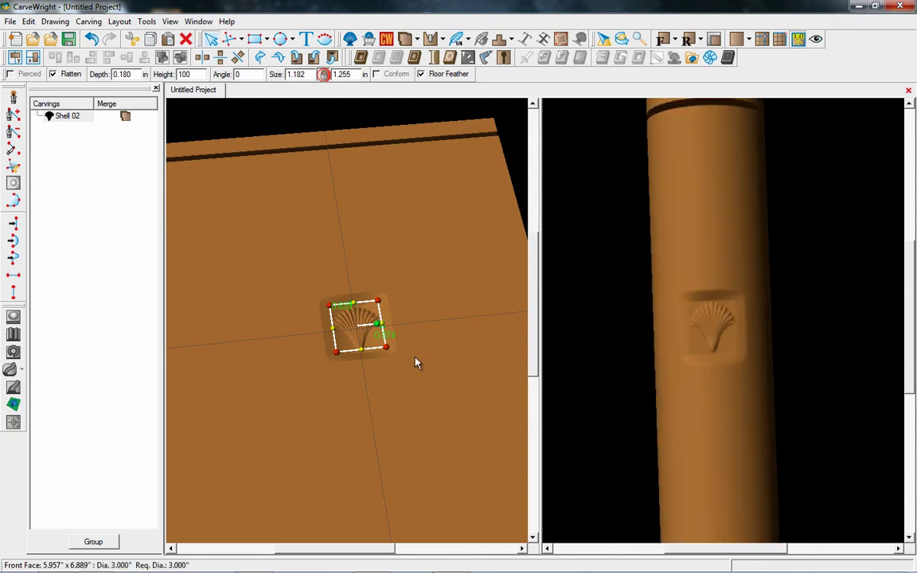
- Draw a rectangle about 2.05 by 3.44 in around the shell carving
left_click(403, 378)
scroll(406, 374, "down", 3)
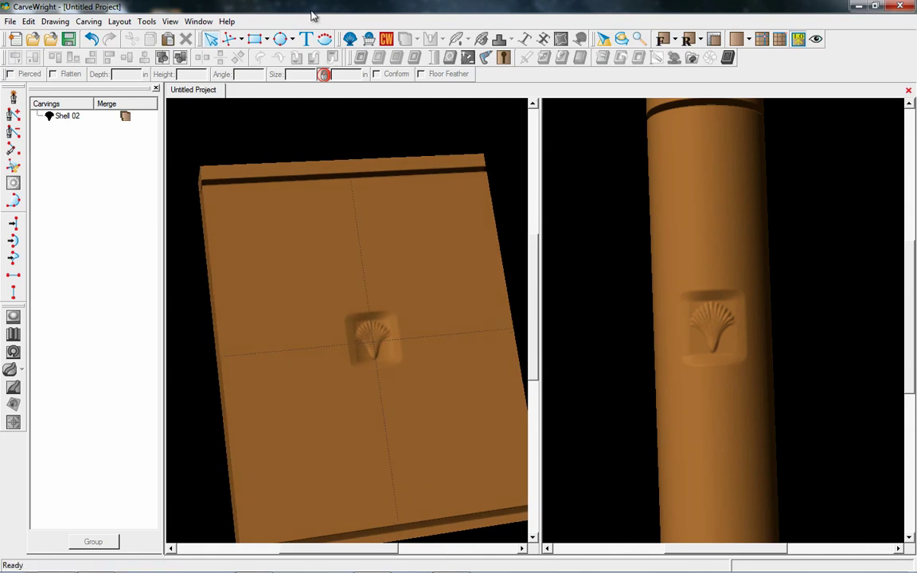
left_click(263, 39)
left_click_drag(334, 287, 413, 385)
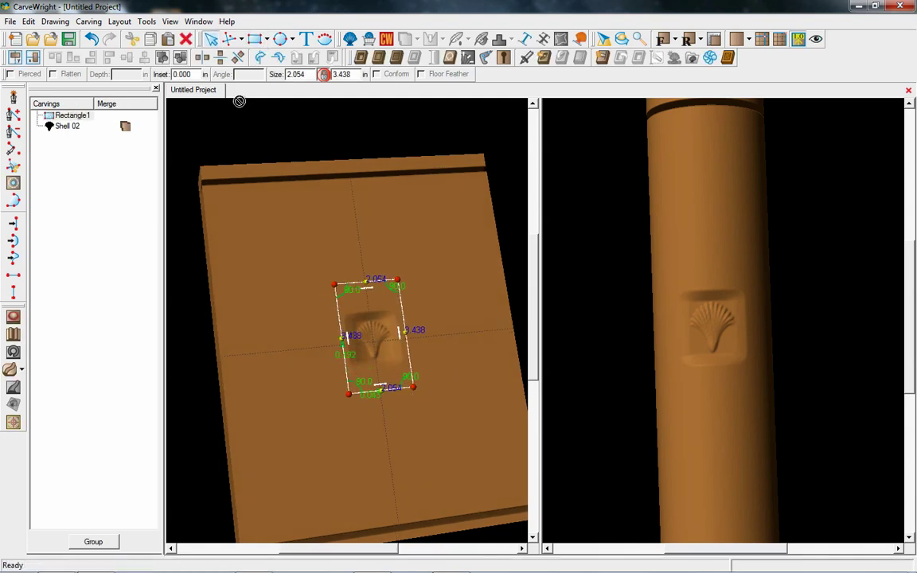
- Carve the rectangle as a 0.250 in deep region and flatten its floor on the cylinder
left_click(359, 59)
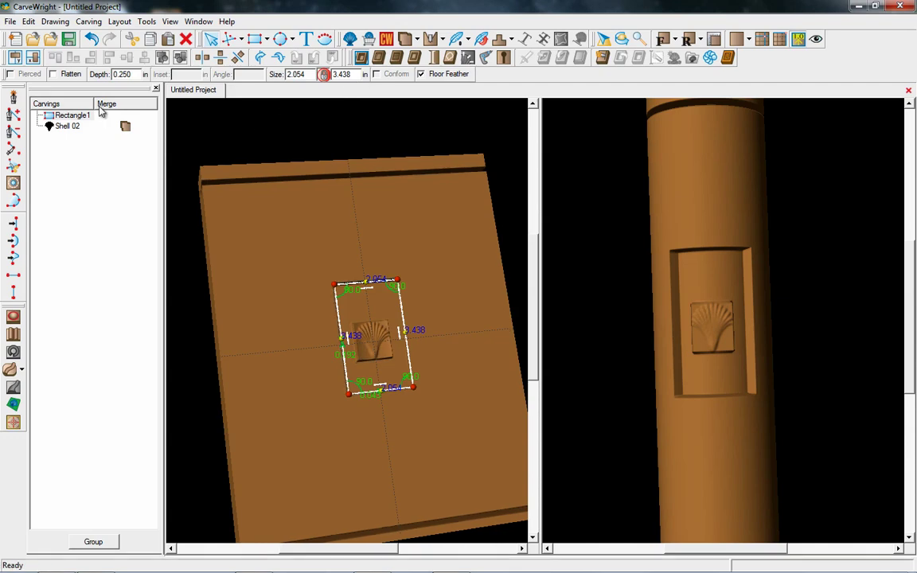
left_click(53, 74)
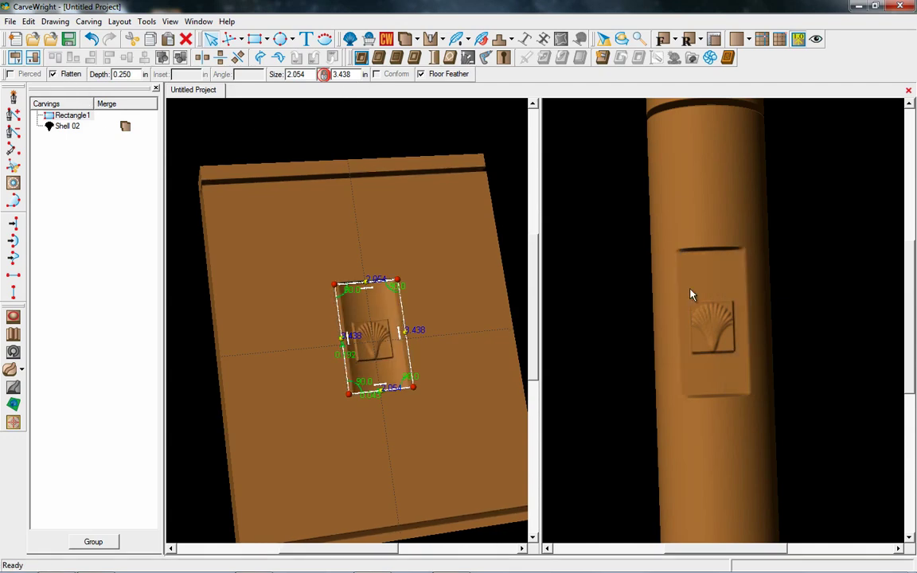
left_click_drag(743, 371, 716, 323)
- Delete both the shell carving and the carved rectangle from the board
left_click(428, 271)
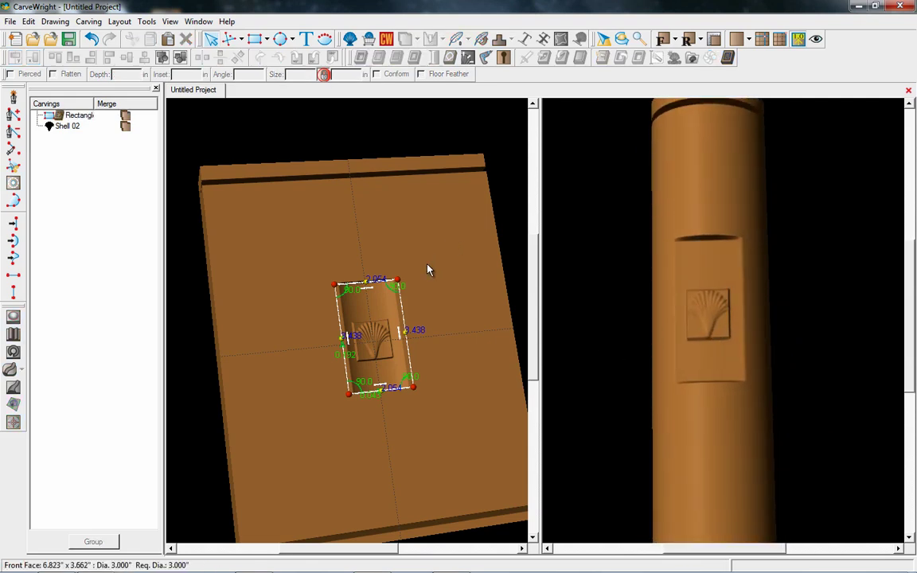
left_click(465, 366)
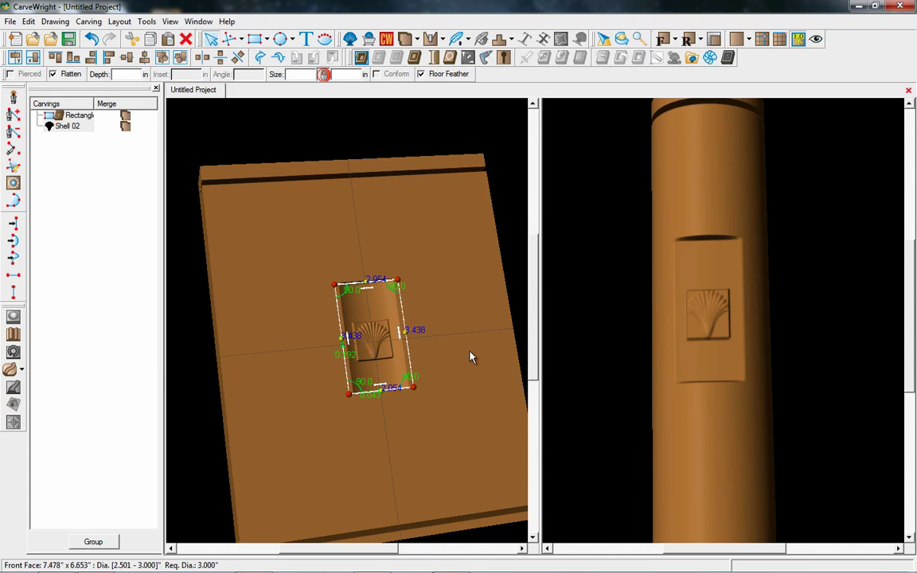
key("Delete")
- Draw a rectangle about 9.95 by 5.58 in over the upper half of the board, extending past both side edges
left_click_drag(442, 399, 434, 423)
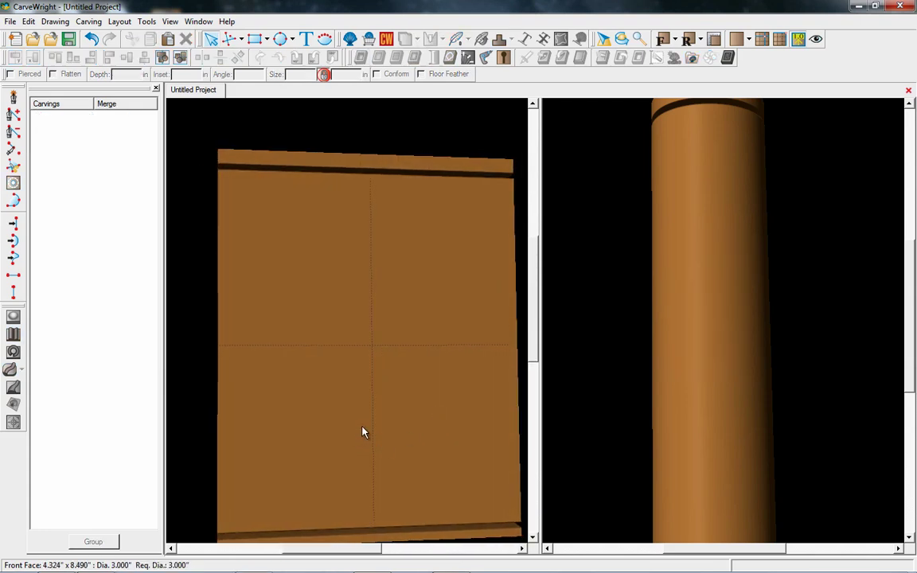
scroll(378, 415, "down", 3)
left_click_drag(487, 207, 302, 183)
left_click(256, 40)
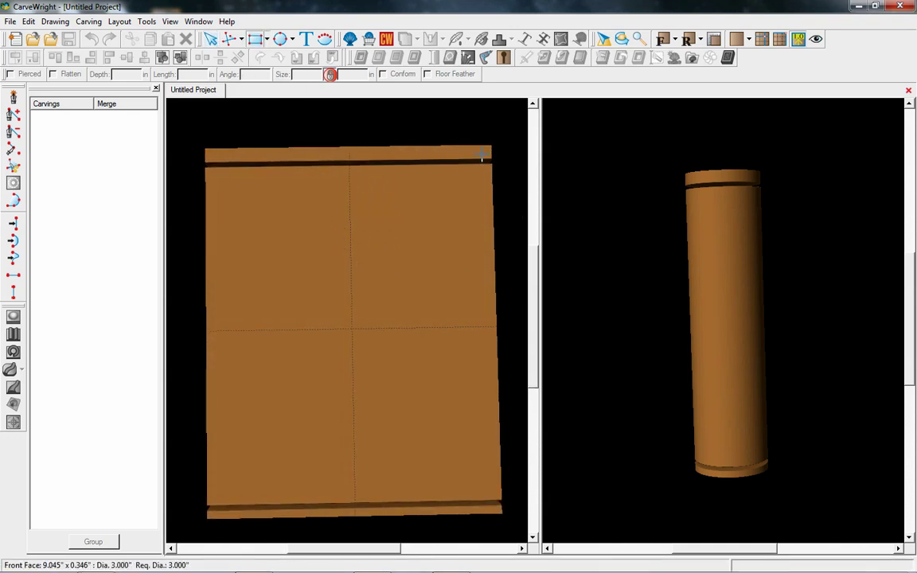
left_click_drag(491, 151, 196, 265)
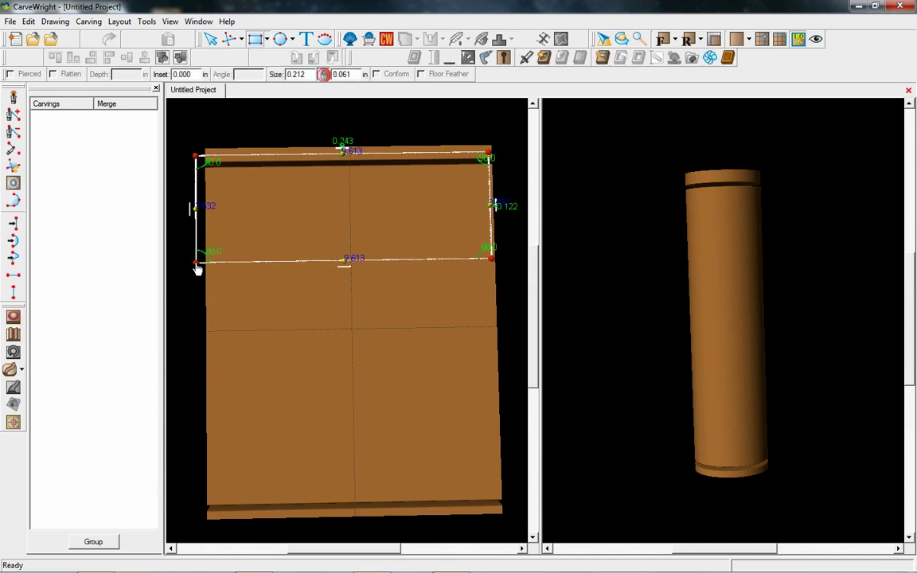
left_click_drag(496, 269, 505, 319)
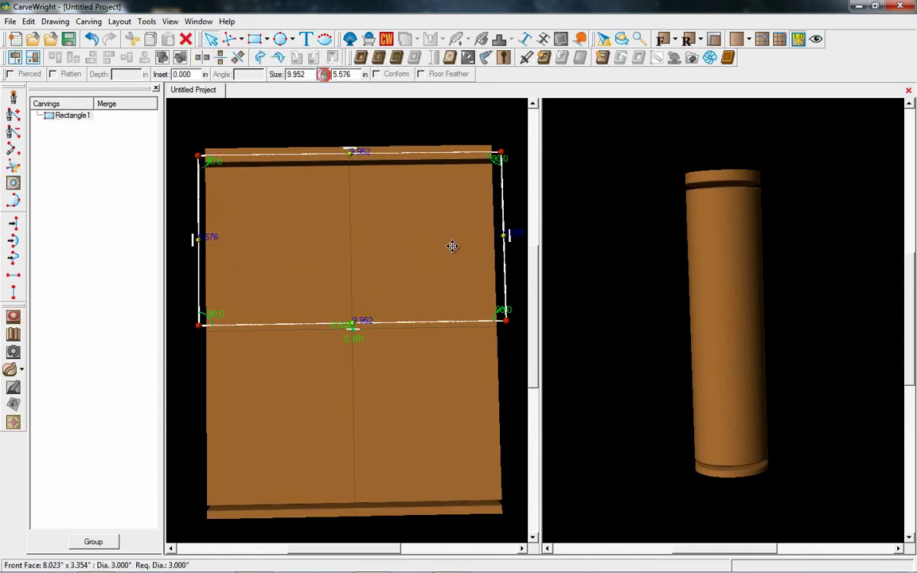
- Move the rectangle down to the upper groove and center it horizontally on the board
left_click_drag(373, 235, 370, 248)
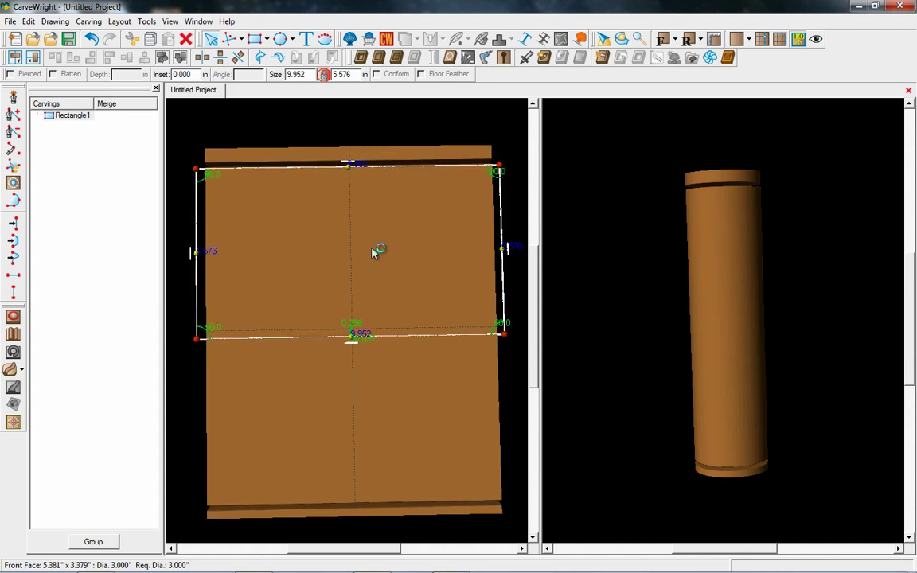
right_click(376, 220)
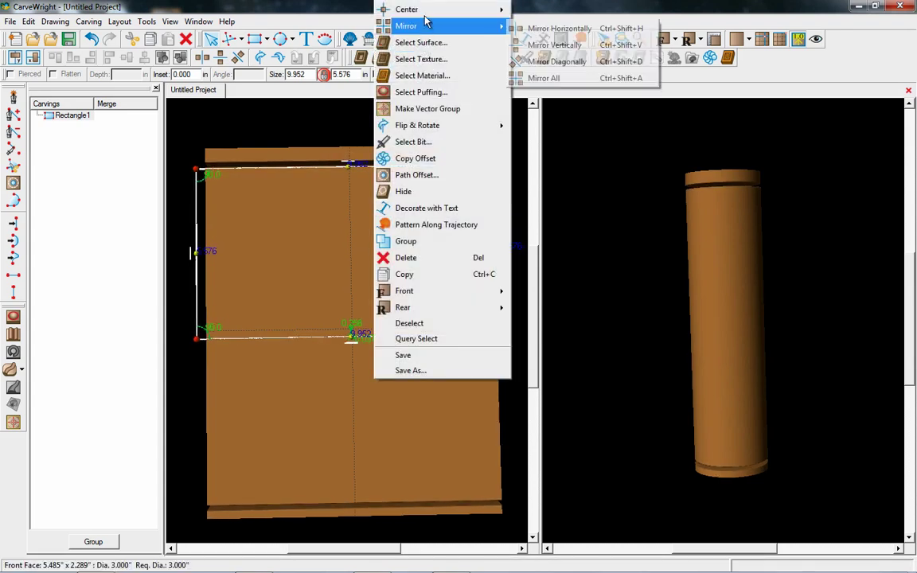
mouse_move(502, 9)
left_click(542, 11)
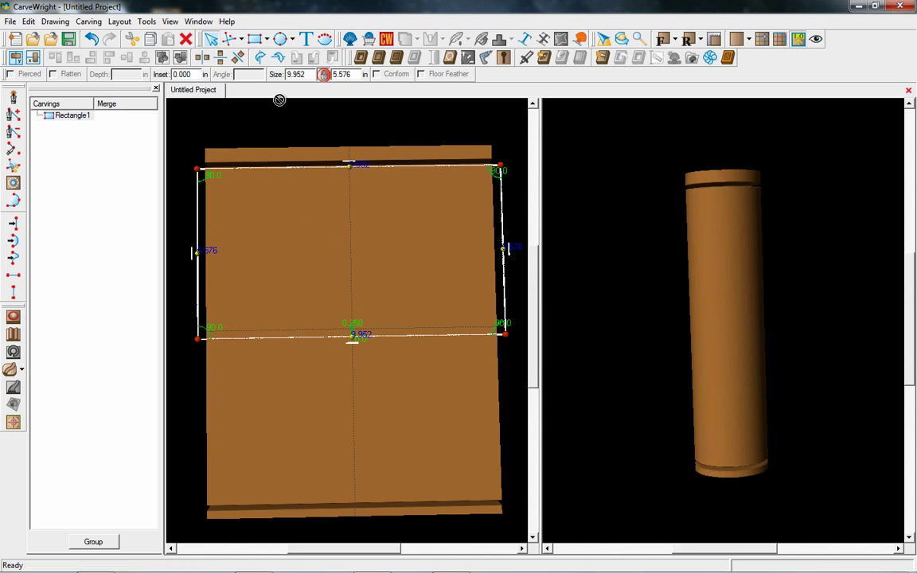
- Carve the wide rectangle as a 0.250 in deep region and inspect the recess around the cylinder
left_click(360, 57)
mouse_move(727, 266)
left_mouse_down()
mouse_move(743, 243)
mouse_move(727, 246)
mouse_move(733, 250)
mouse_move(725, 264)
left_mouse_up()
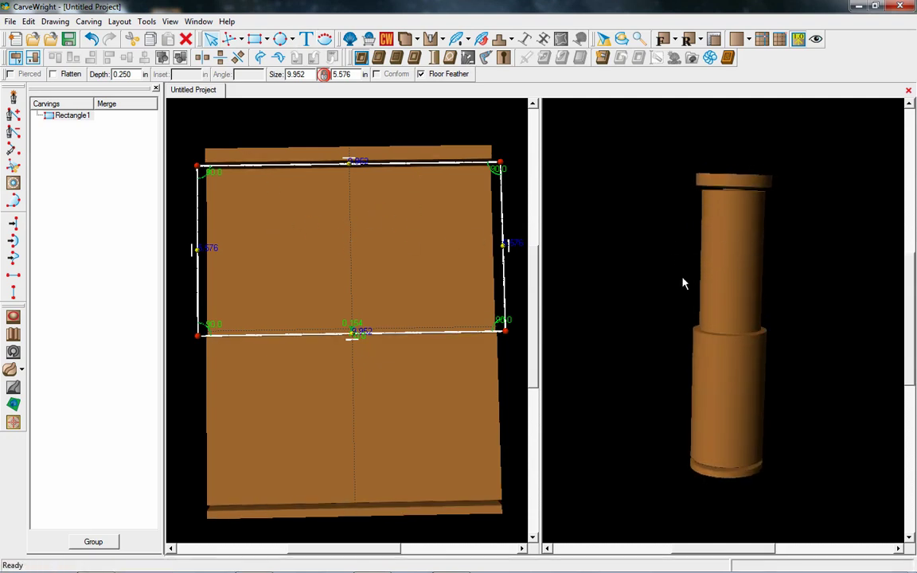
left_click_drag(784, 272, 743, 266)
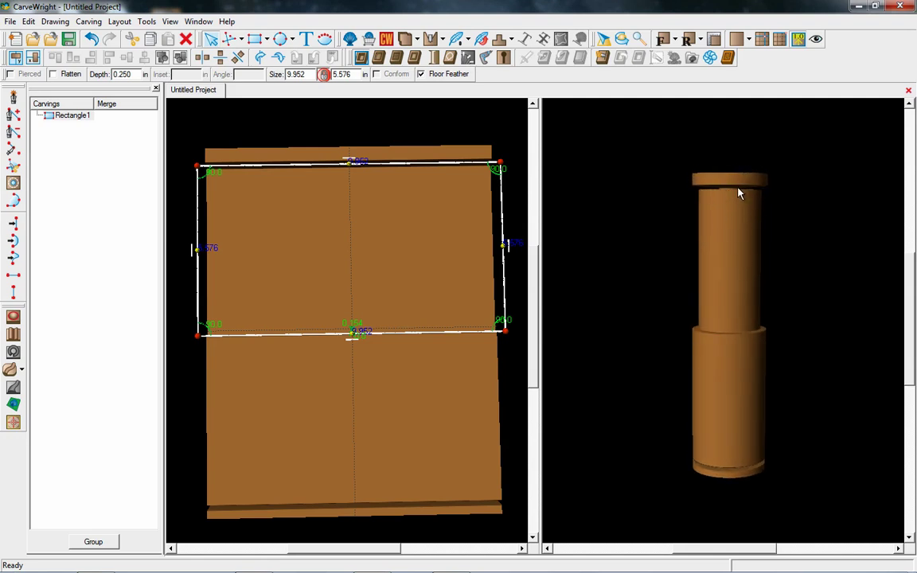
scroll(734, 199, "up", 5)
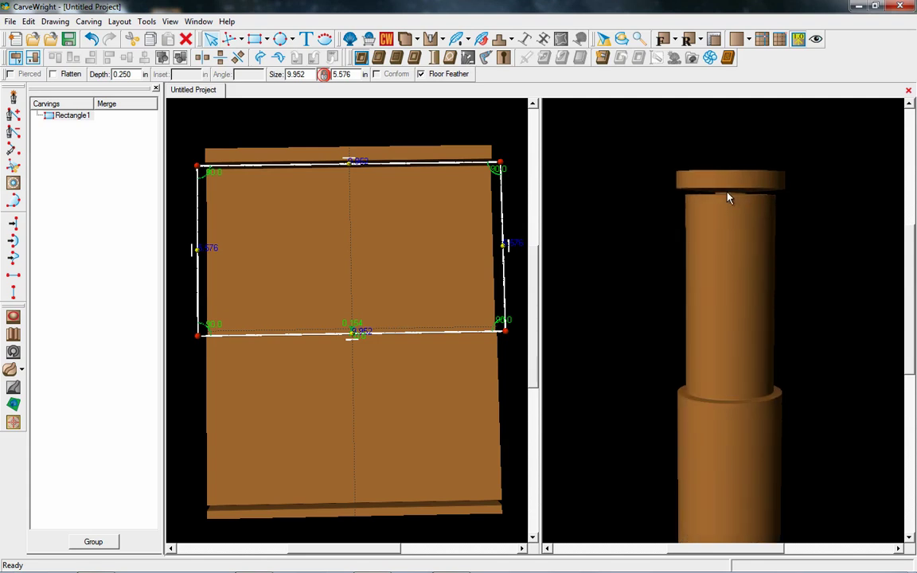
scroll(737, 207, "down", 2)
left_click_drag(758, 254, 752, 262)
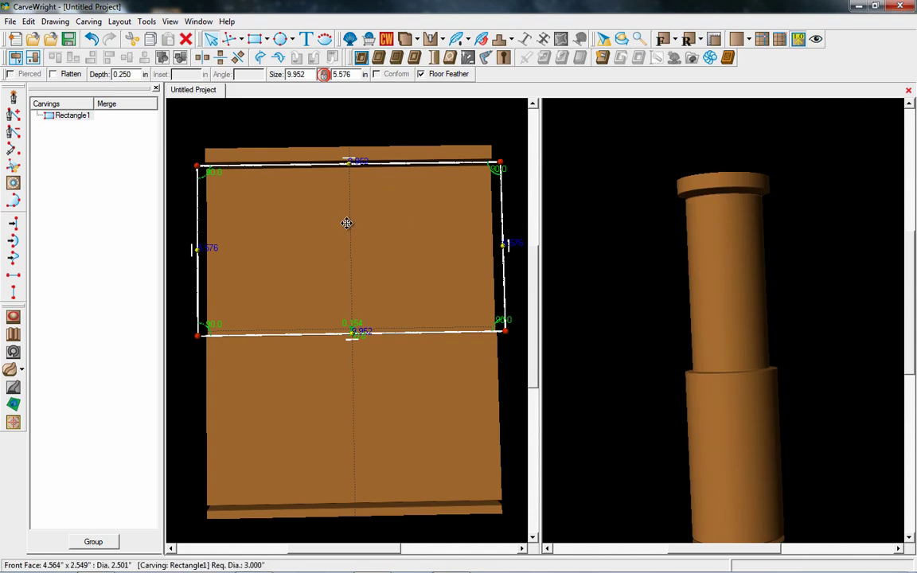
- Apply the Vertical Dome surface to the carved rectangle
left_click(381, 60)
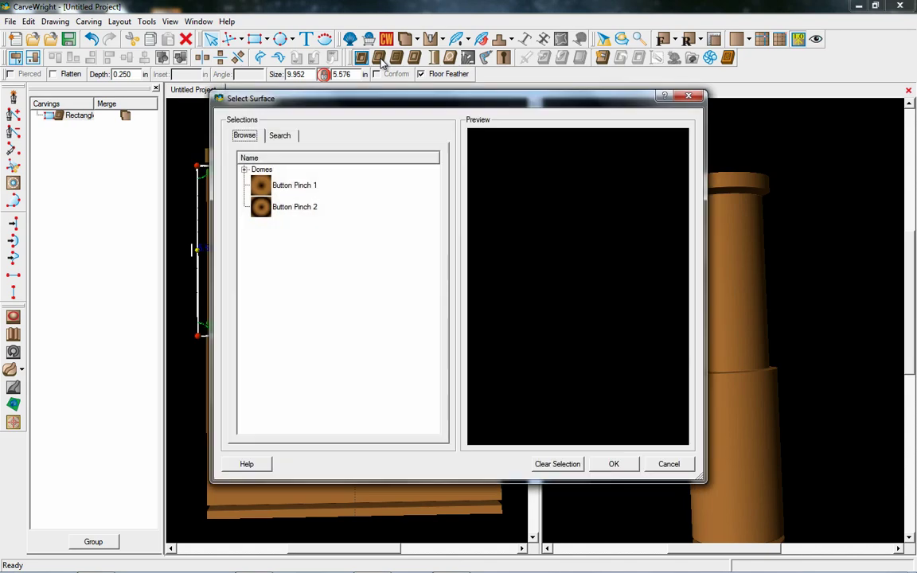
left_click(245, 170)
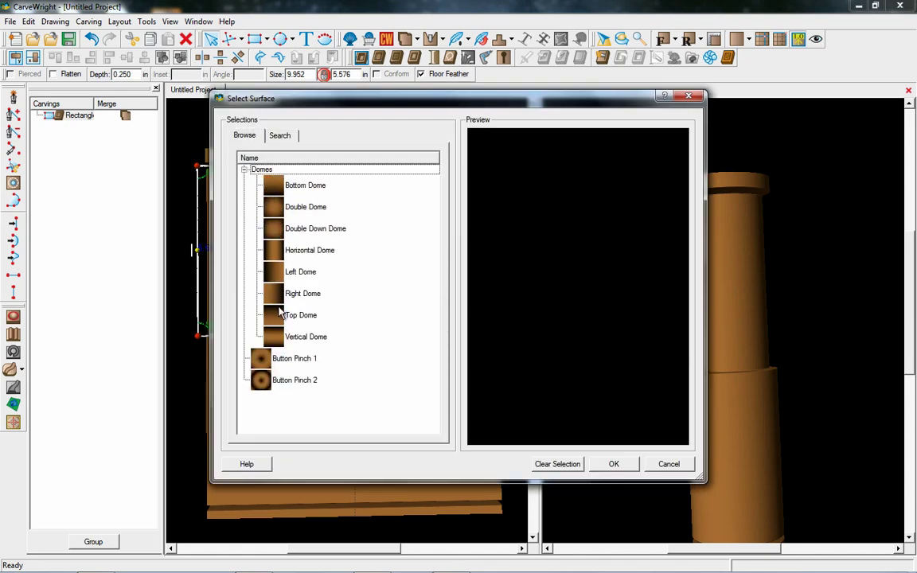
left_click(280, 338)
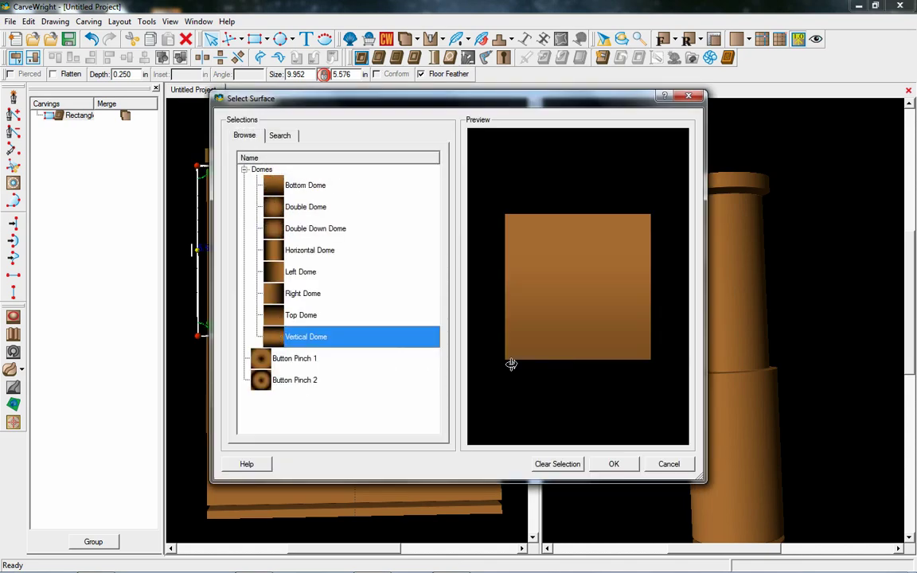
left_click(614, 465)
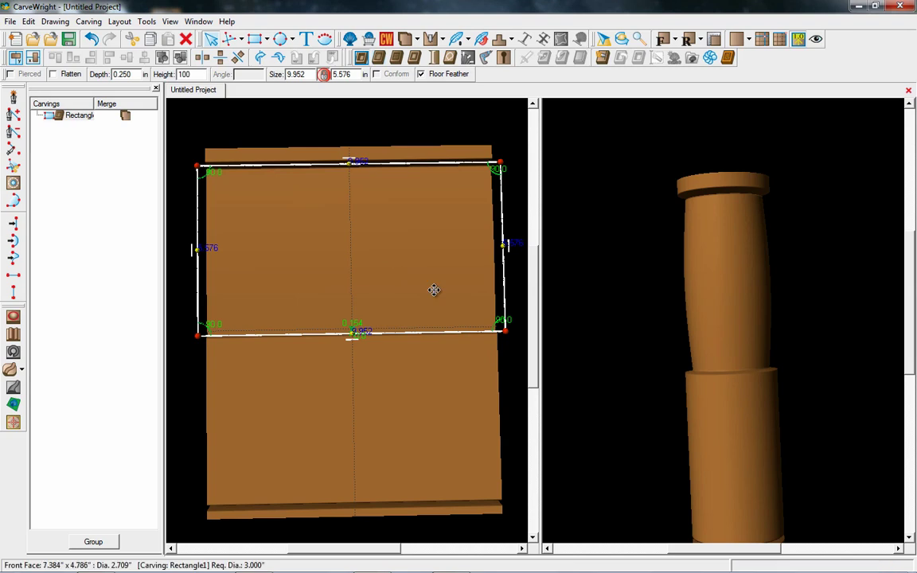
- Set the domed region's depth to 0.500 in and its dome height to 999
left_click_drag(760, 299, 436, 260)
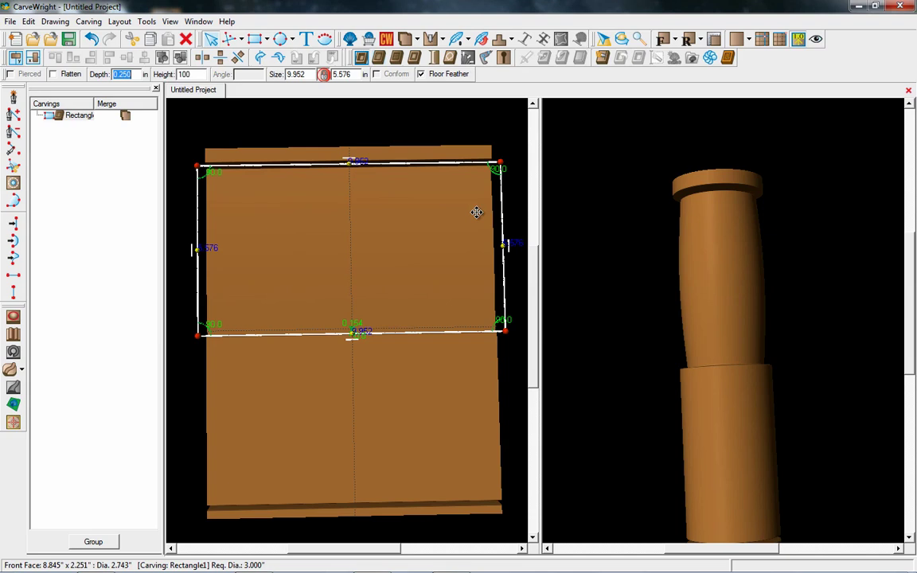
key("Tab")
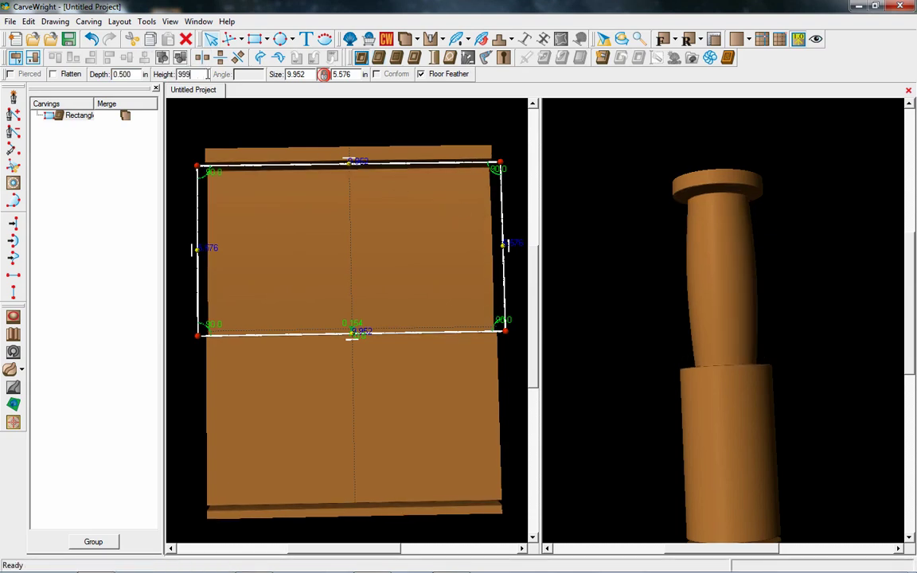
type("999")
key("Return")
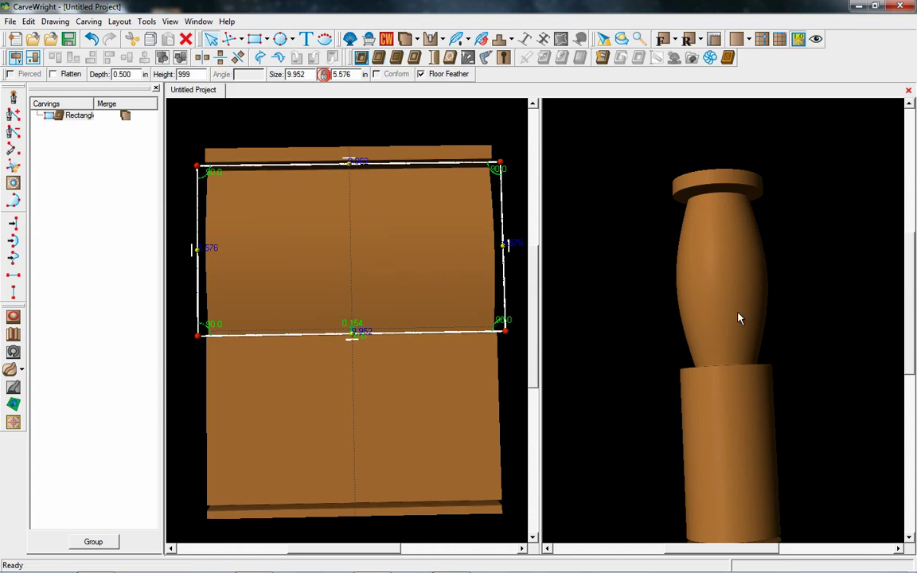
- Examine the domed section from several angles and invert its surface into a concave waist
left_click_drag(716, 324, 671, 345)
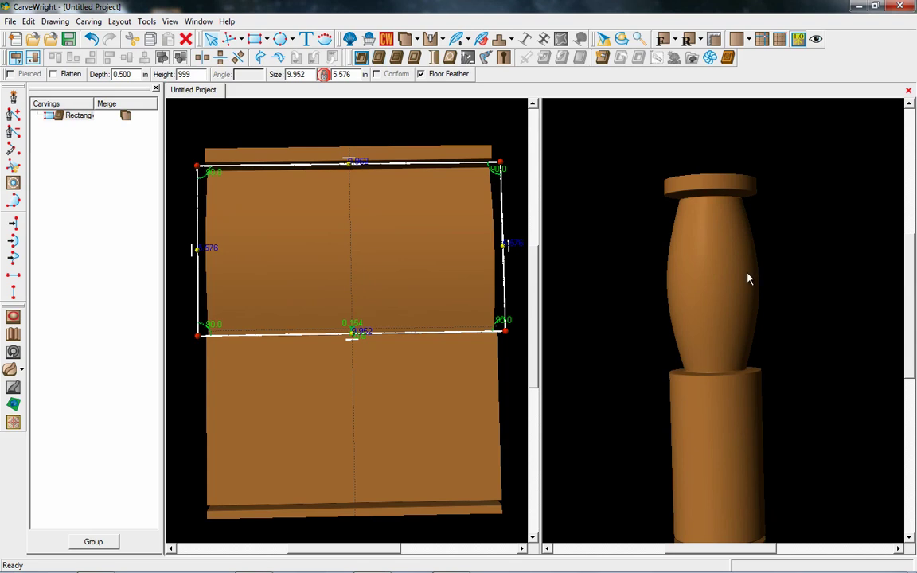
left_click_drag(754, 303, 761, 291)
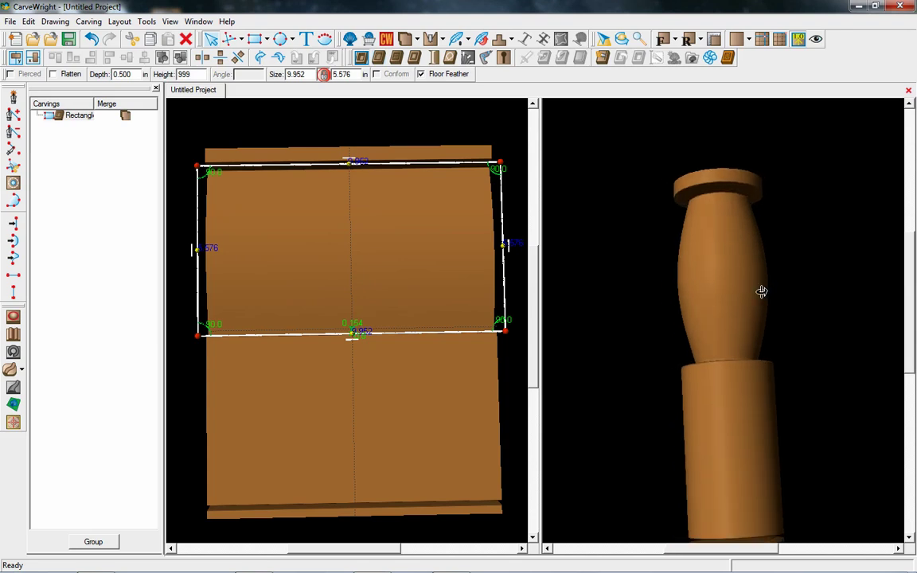
left_click(433, 58)
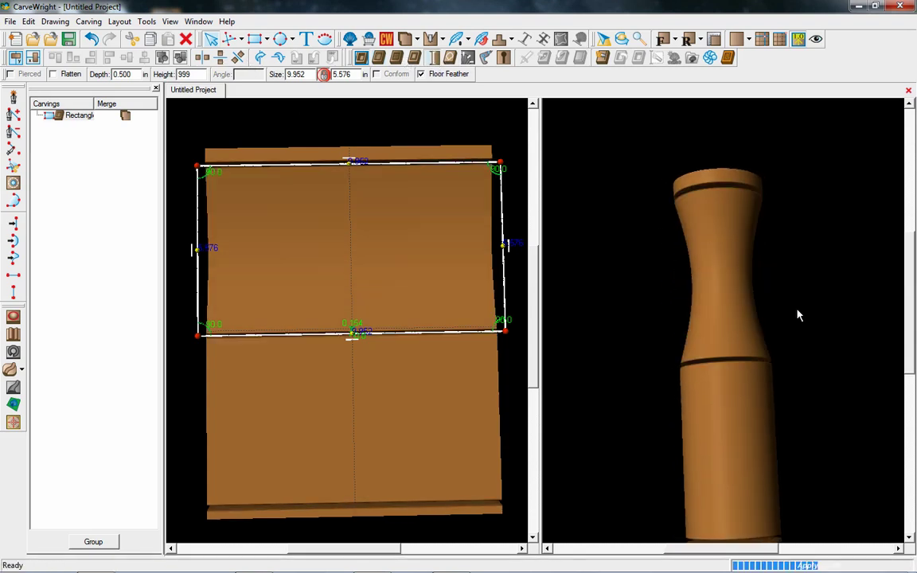
left_click_drag(711, 305, 676, 307)
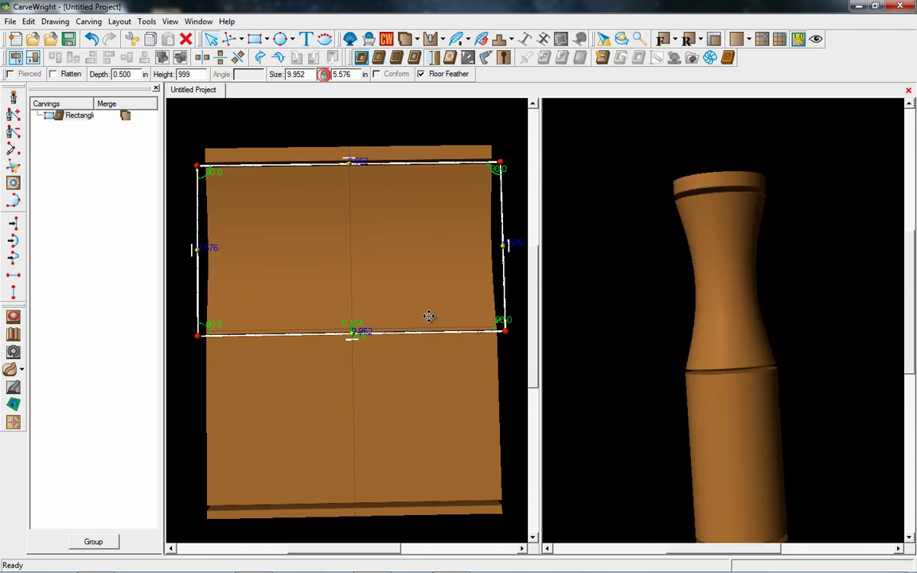
- Place the Leaf 10 pattern from the Basic Leaves library on the concave section, at about 2.93 by 3.82 in
left_click(350, 40)
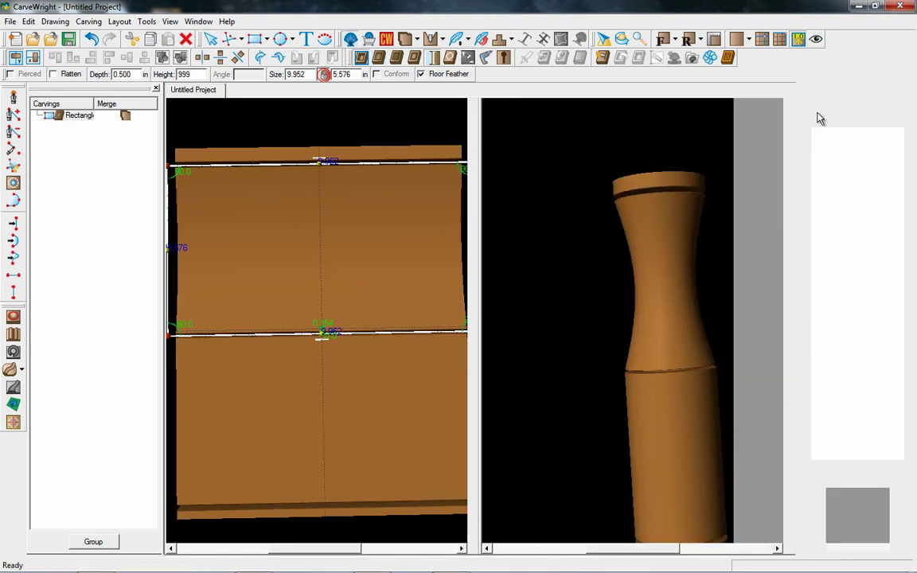
left_click(820, 142)
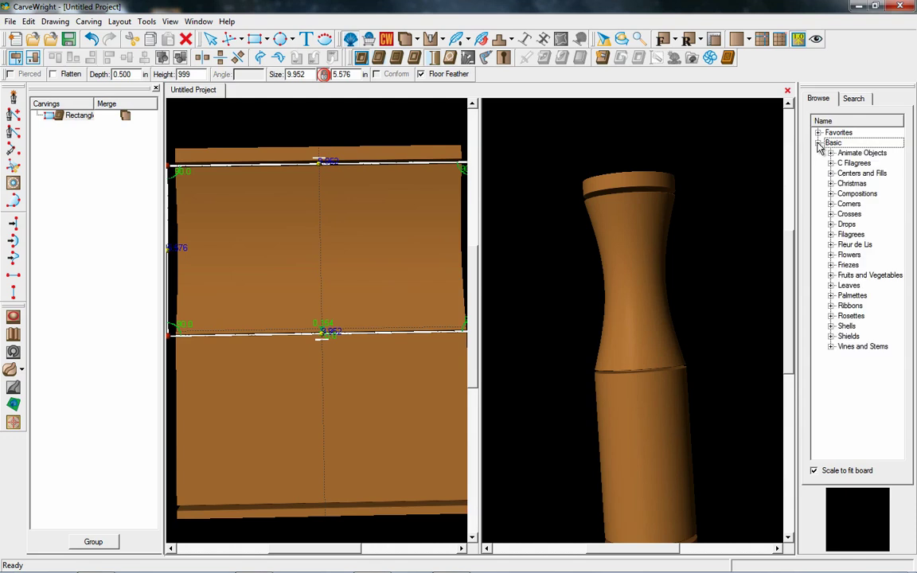
left_click(831, 286)
scroll(859, 321, "up", 5)
scroll(859, 321, "down", 8)
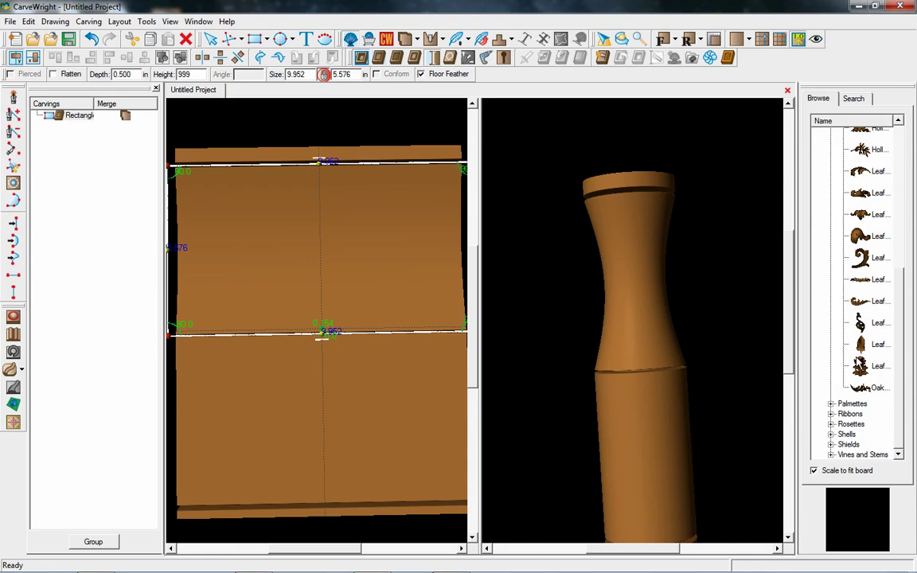
left_click(860, 365)
left_click_drag(784, 330, 316, 257)
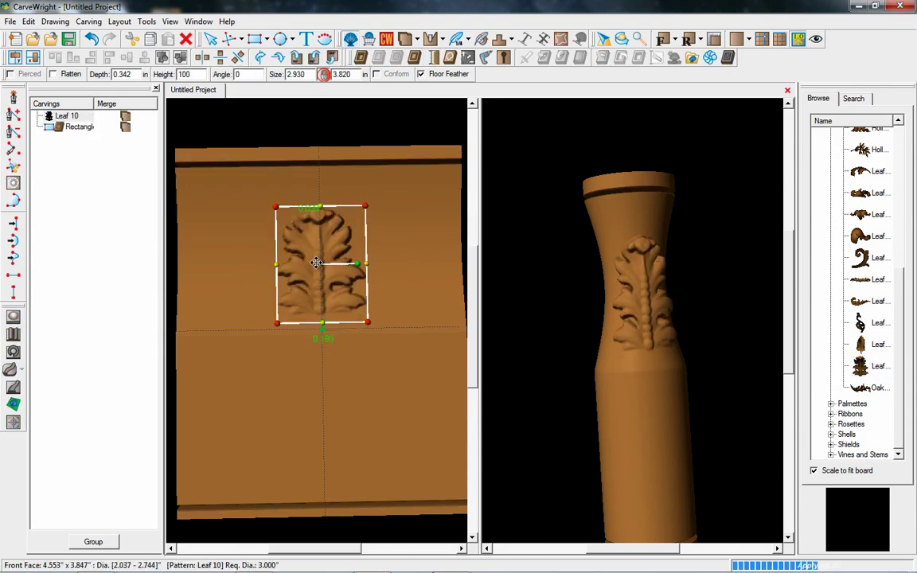
- Center the Leaf 10 carving horizontally on the board
right_click_drag(297, 268, 323, 293)
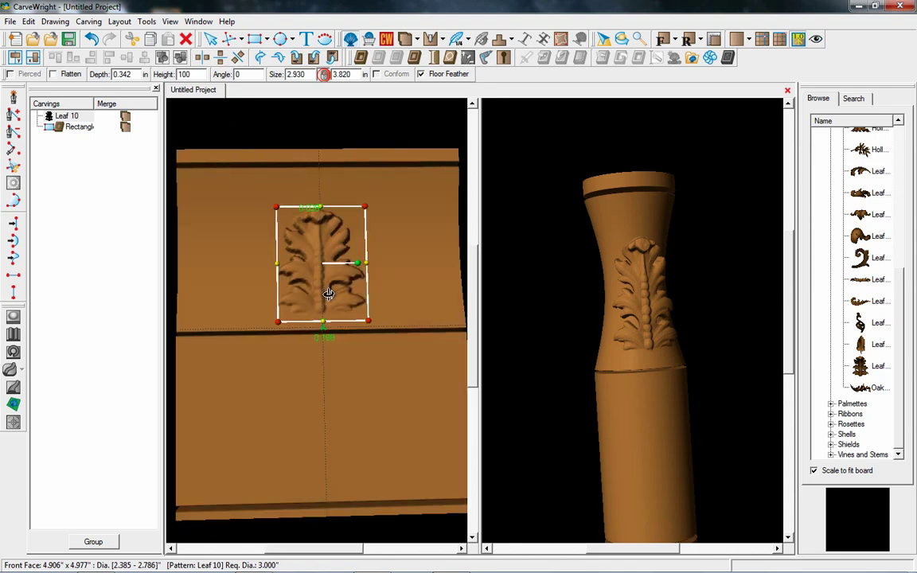
right_click(329, 243)
mouse_move(382, 9)
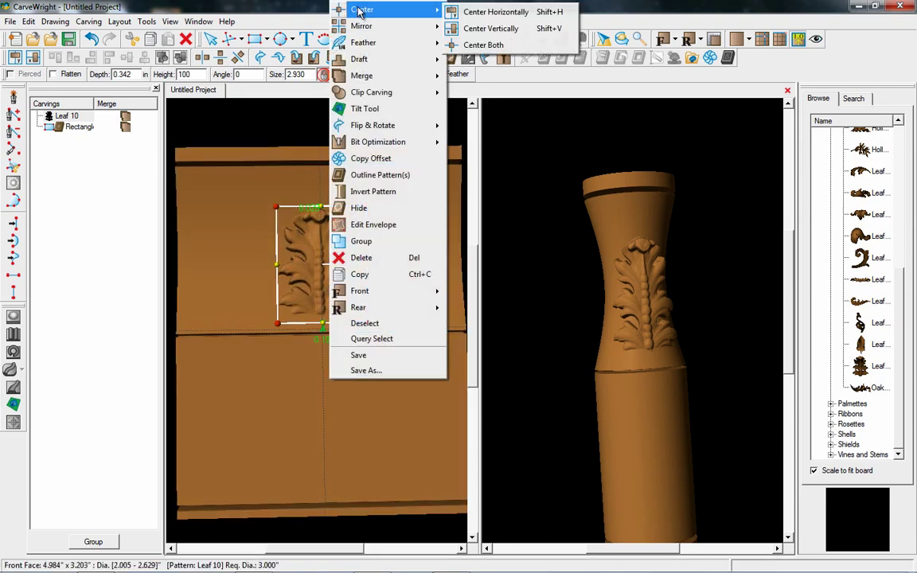
left_click(480, 13)
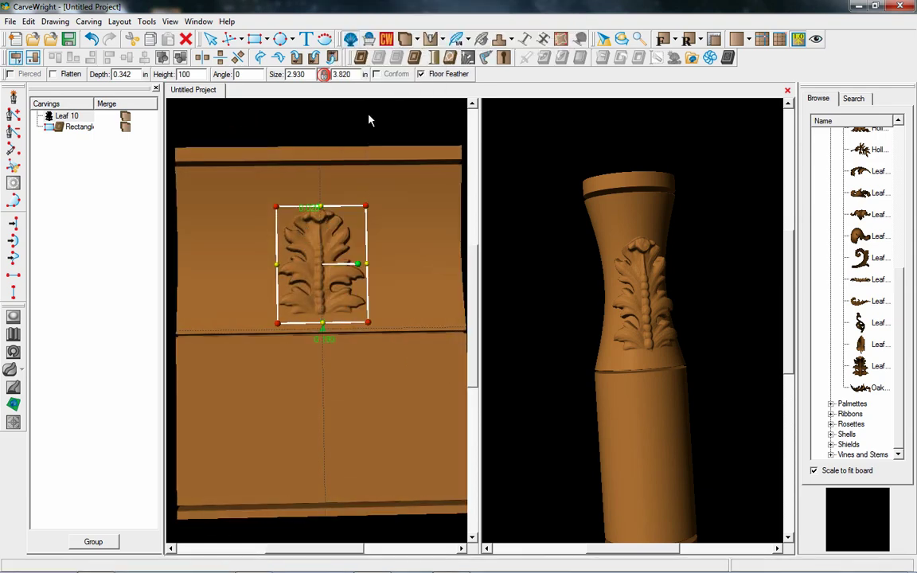
- Duplicate the centered Leaf 10 carving and move the copy beside the original, close to the board's right edge
right_click(329, 231)
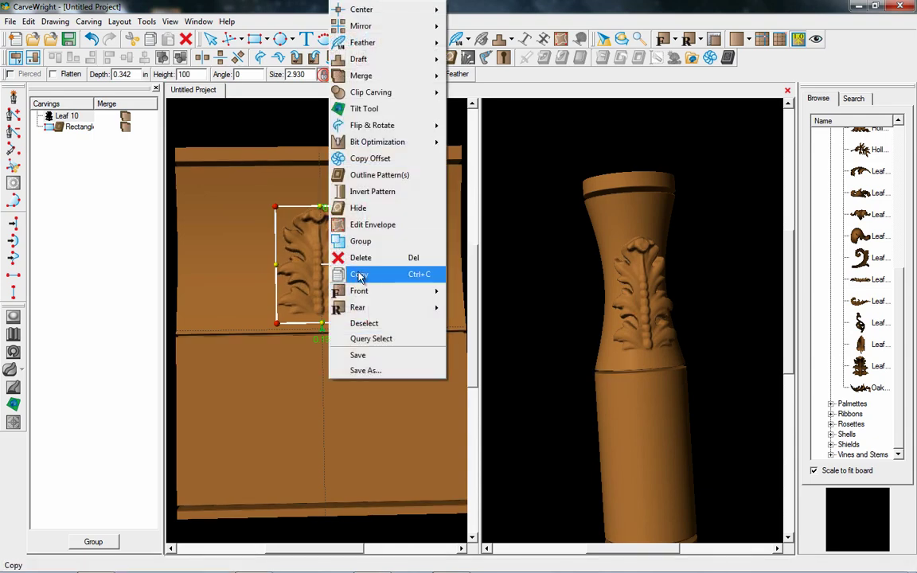
left_click(362, 276)
right_click(344, 244)
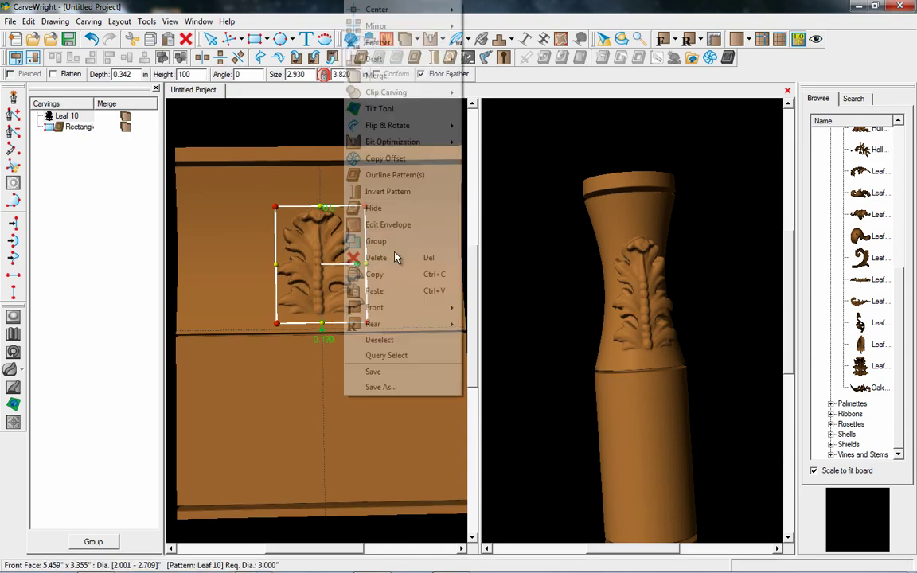
left_click(390, 296)
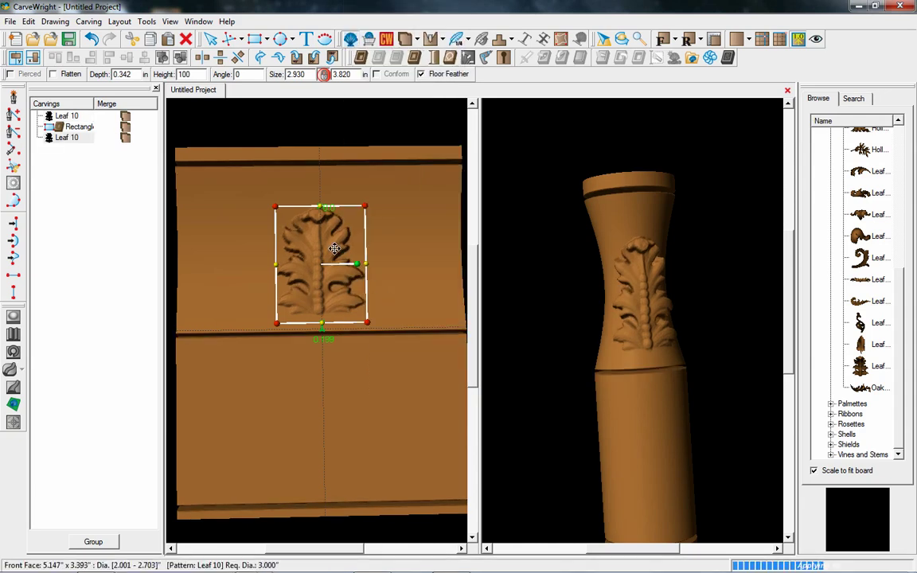
right_click(336, 252)
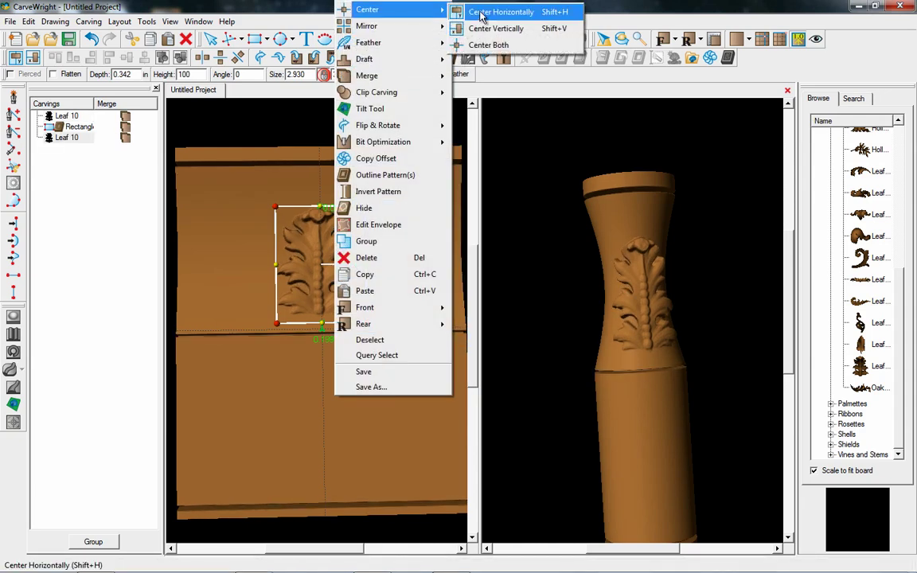
left_click(494, 10)
left_click_drag(307, 264, 409, 254)
- Mirror the copied leaf across the board's vertical centerline to add a third leaf, and inspect the leaves around the column
right_click(410, 257)
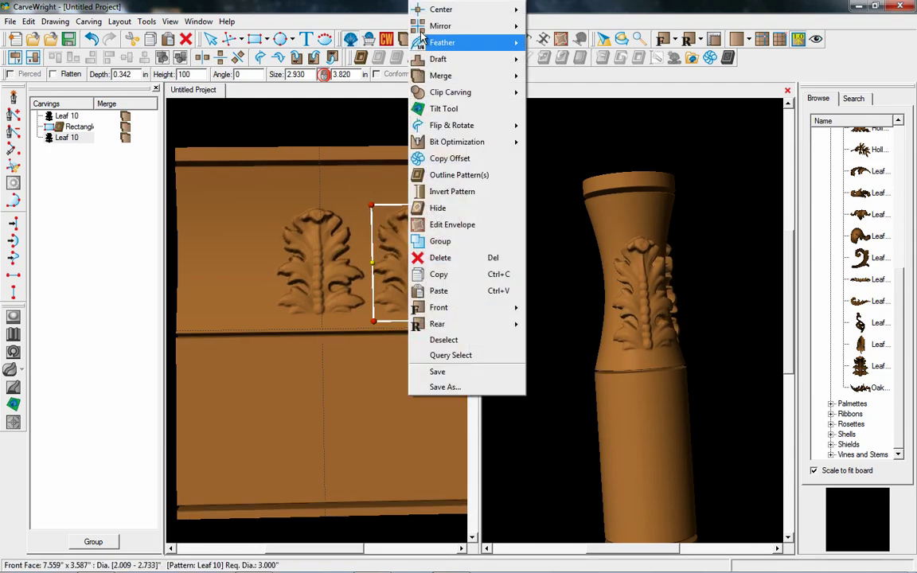
mouse_move(427, 26)
left_click(558, 45)
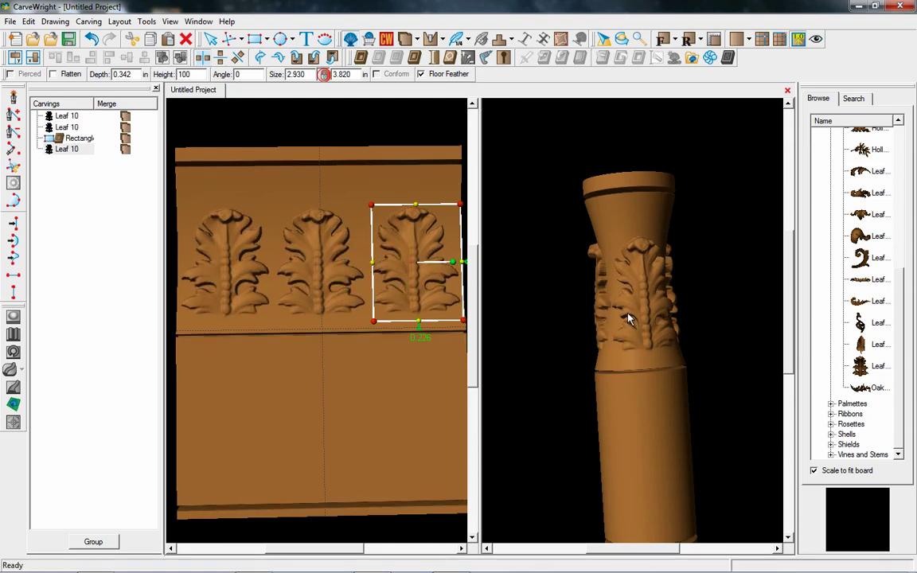
left_click_drag(641, 328, 557, 305)
left_click_drag(675, 319, 606, 344)
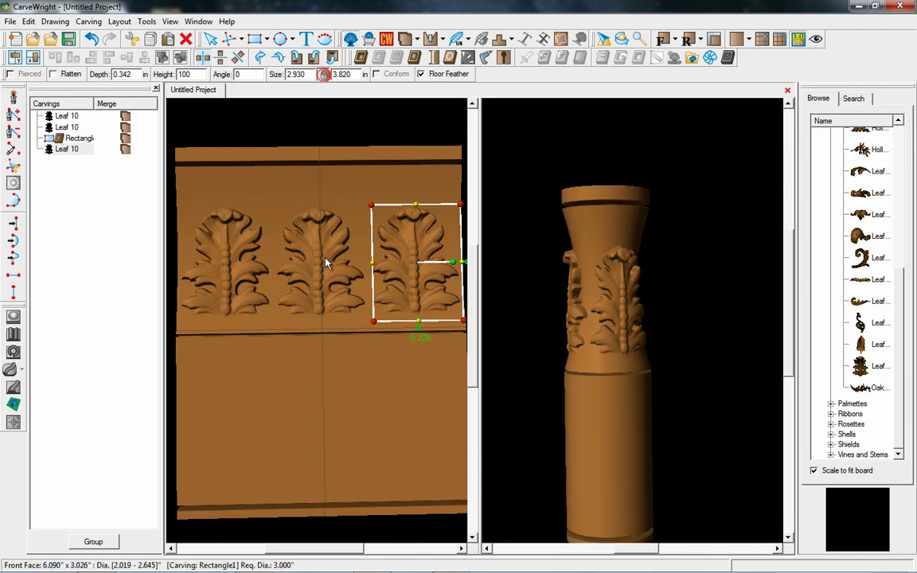
- Set the middle leaf's merge mode to Additive, its depth to 0.500 in and its height to 40
left_click(325, 277)
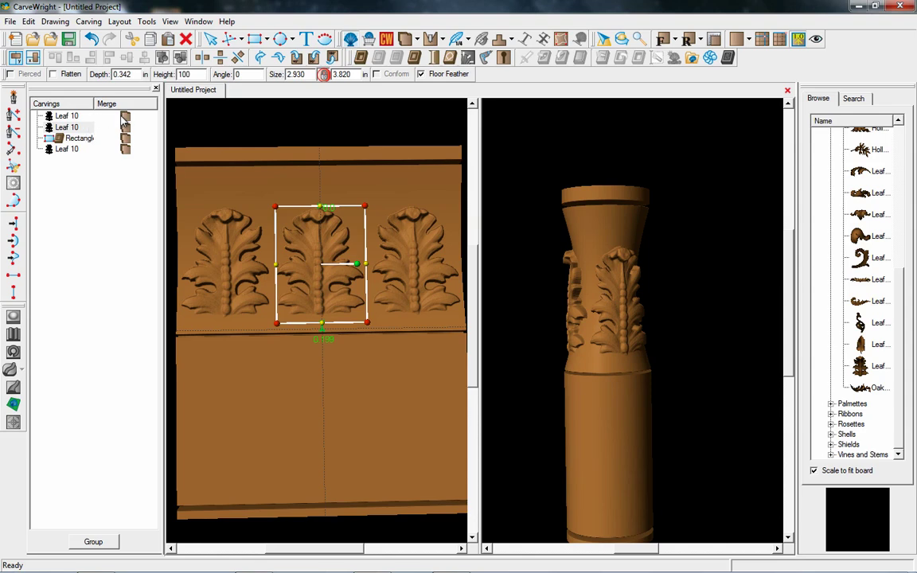
left_click(70, 118)
left_click(68, 128)
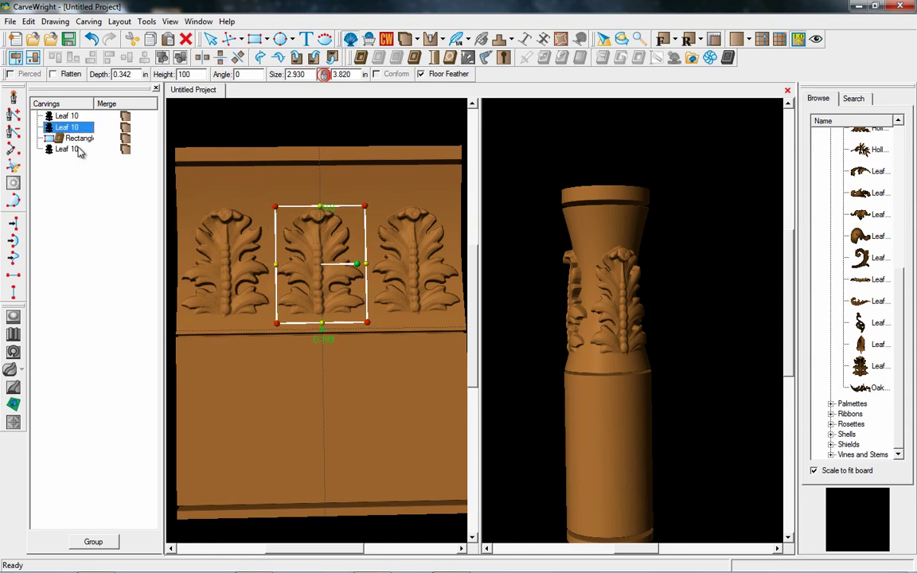
left_click(125, 130)
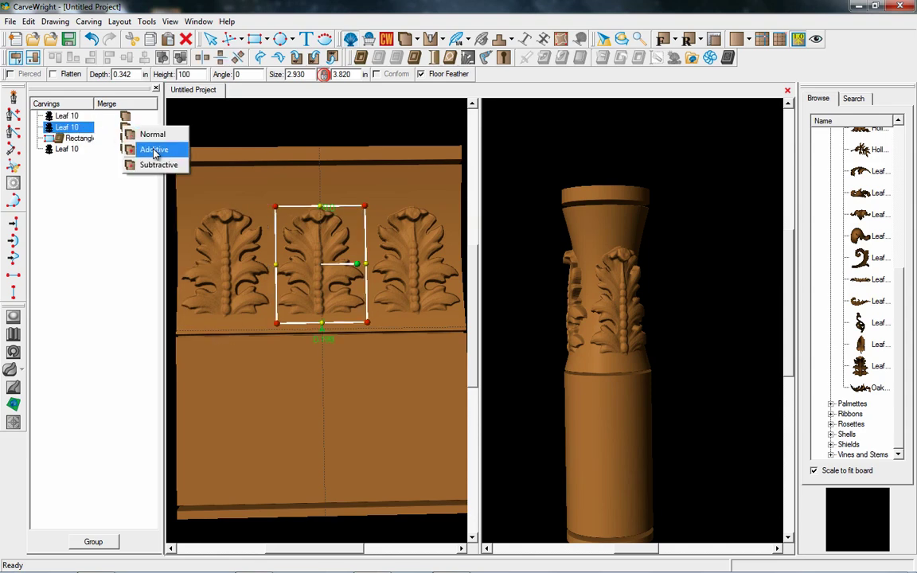
left_click(147, 150)
mouse_move(308, 301)
right_mouse_down()
mouse_move(402, 276)
mouse_move(318, 286)
mouse_move(297, 303)
mouse_move(307, 301)
right_mouse_up()
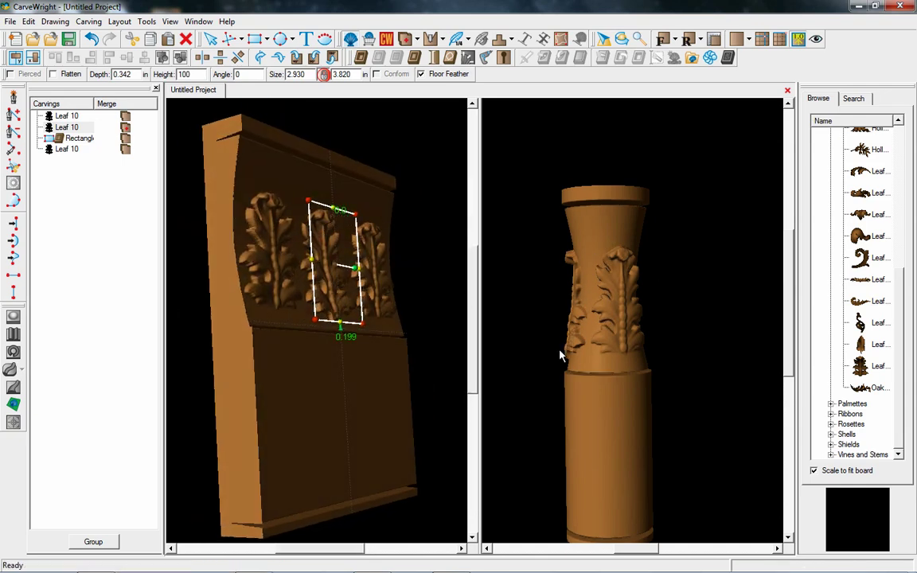
right_click_drag(467, 313, 419, 312)
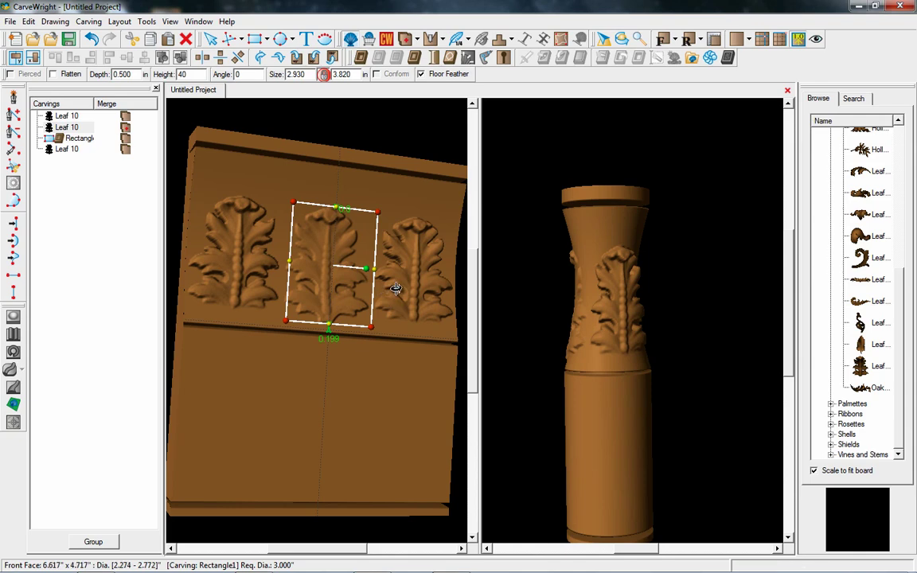
- Examine the additive middle leaf against its neighbors from several angles on both the flat board and the column
right_click_drag(397, 287, 424, 284)
right_click_drag(574, 293, 701, 313)
right_click_drag(644, 323, 612, 351)
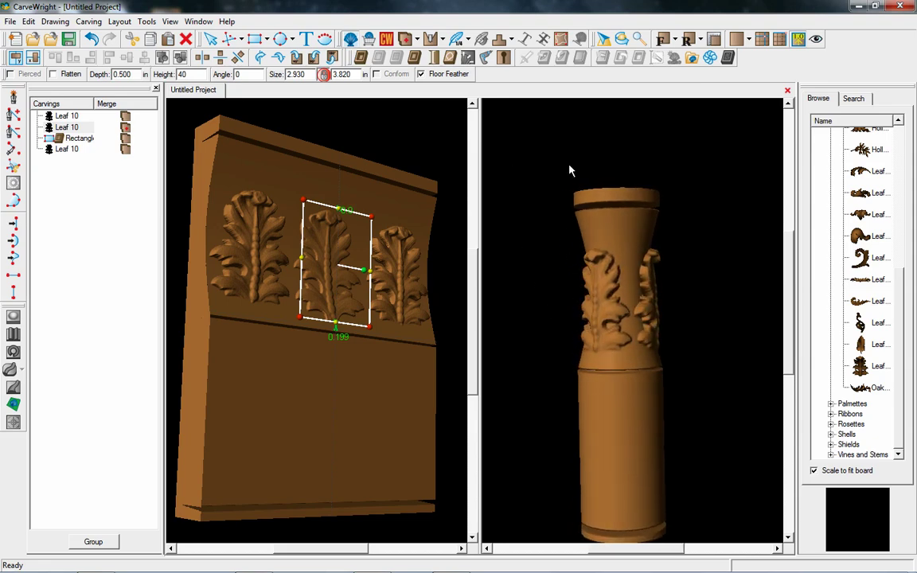
right_click_drag(355, 260, 345, 175)
left_click(349, 162)
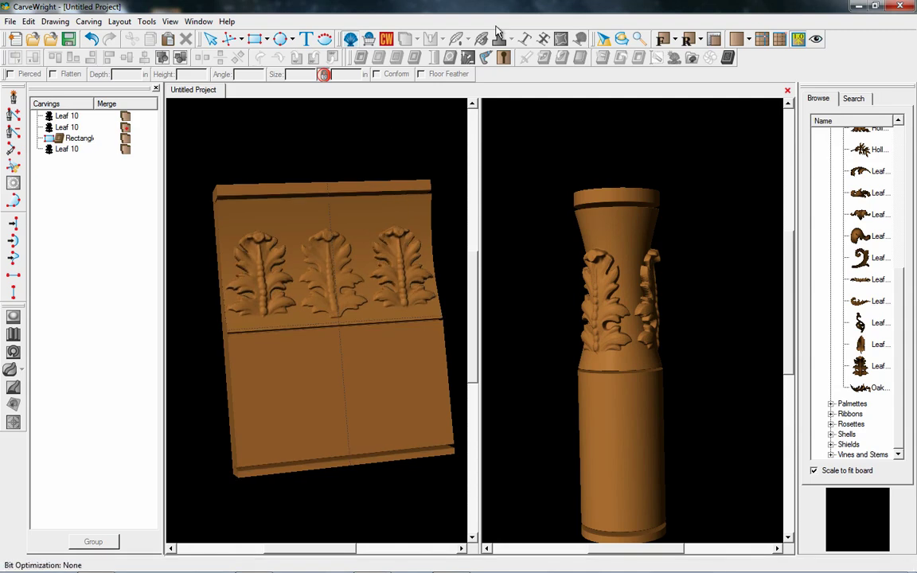
right_click_drag(436, 293, 414, 263)
- Draw a horizontal line about 9.94 in long above the leaves, extending past both side edges of the board
left_click(224, 48)
left_click(254, 220)
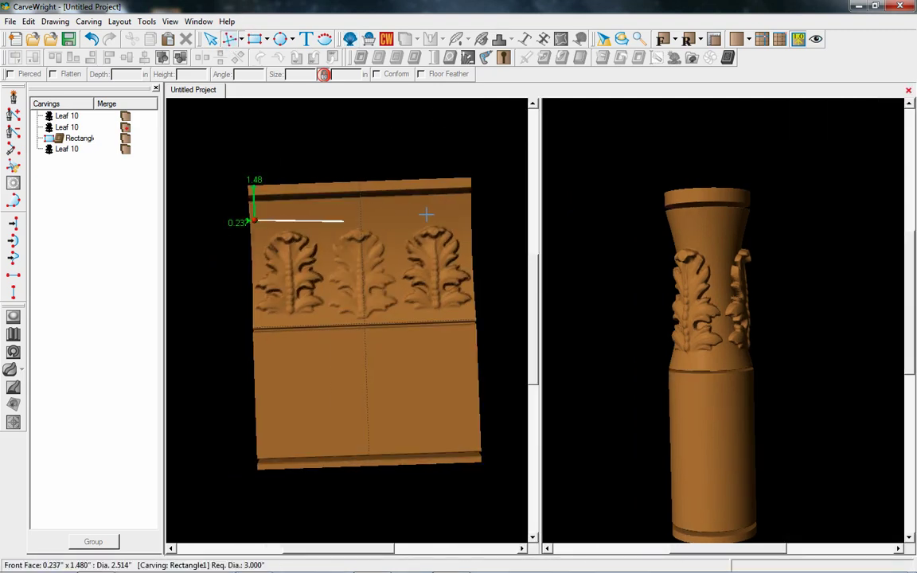
left_click(476, 213)
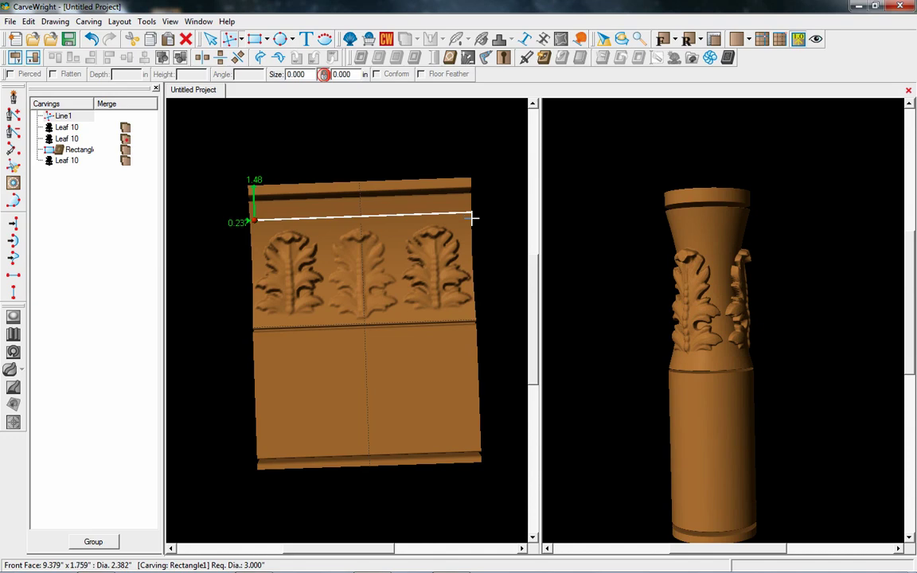
left_click(252, 225)
left_click_drag(256, 225, 241, 226)
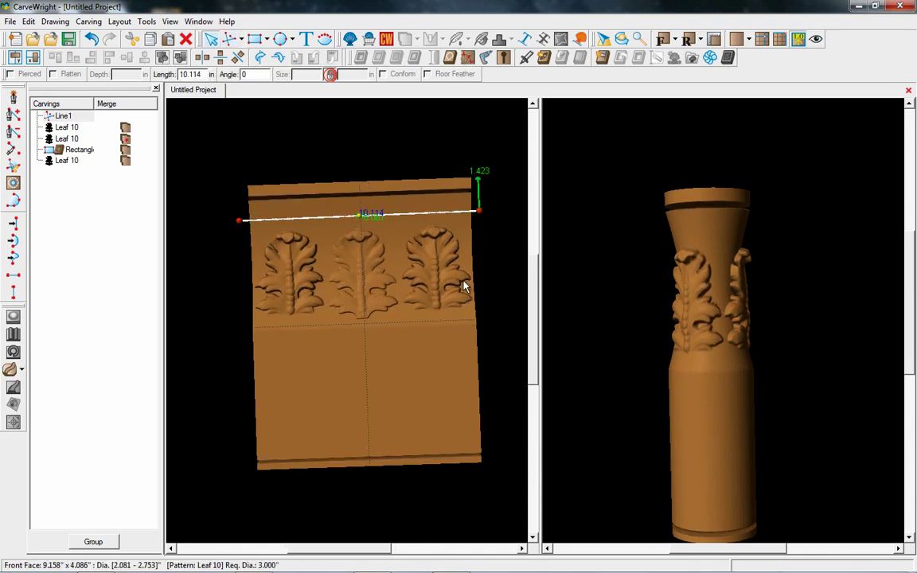
mouse_move(244, 227)
left_mouse_down()
mouse_move(246, 234)
mouse_move(246, 215)
left_mouse_up()
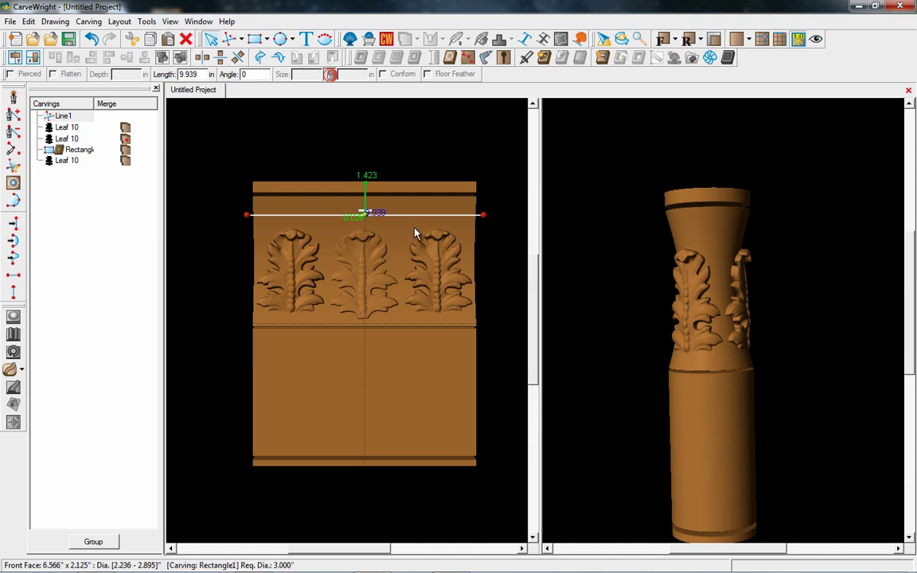
- Assign the 90 V-Groove bit to the line at a depth of 0.375 in and inspect the groove on the column
left_click(528, 59)
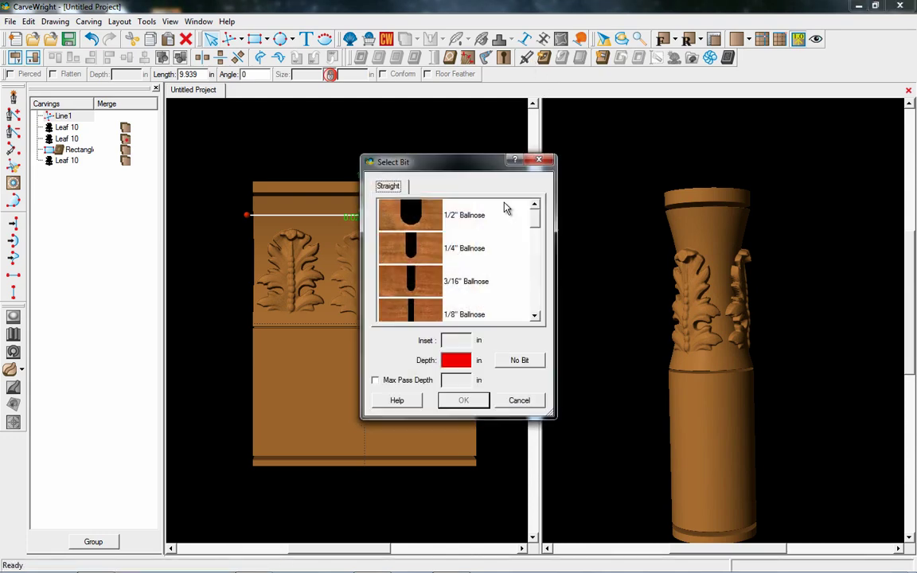
scroll(446, 303, "down", 10)
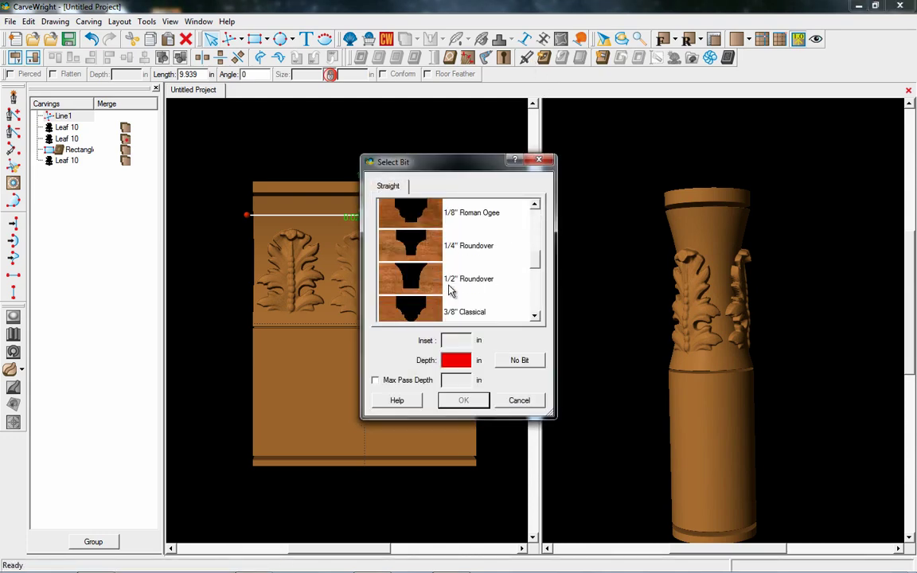
scroll(450, 291, "down", 1)
left_click(423, 257)
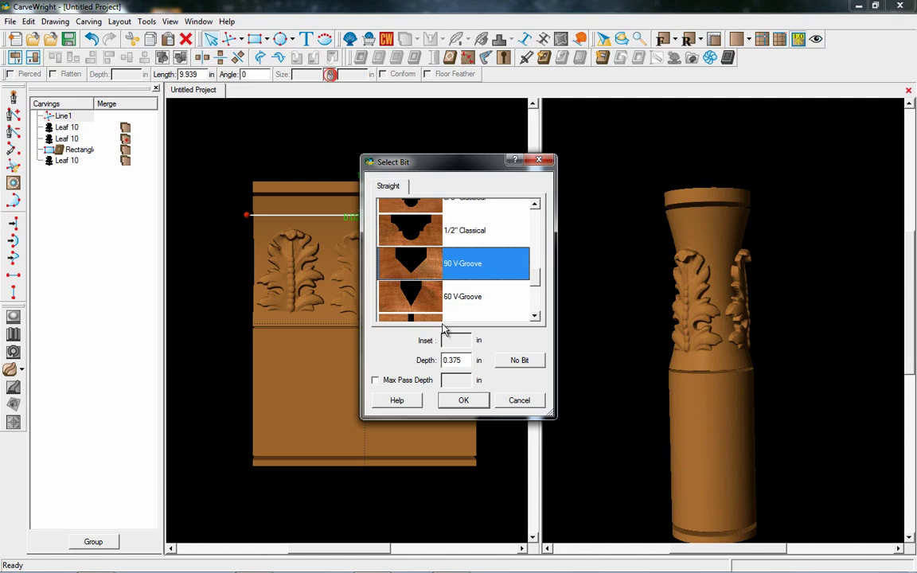
left_click(480, 403)
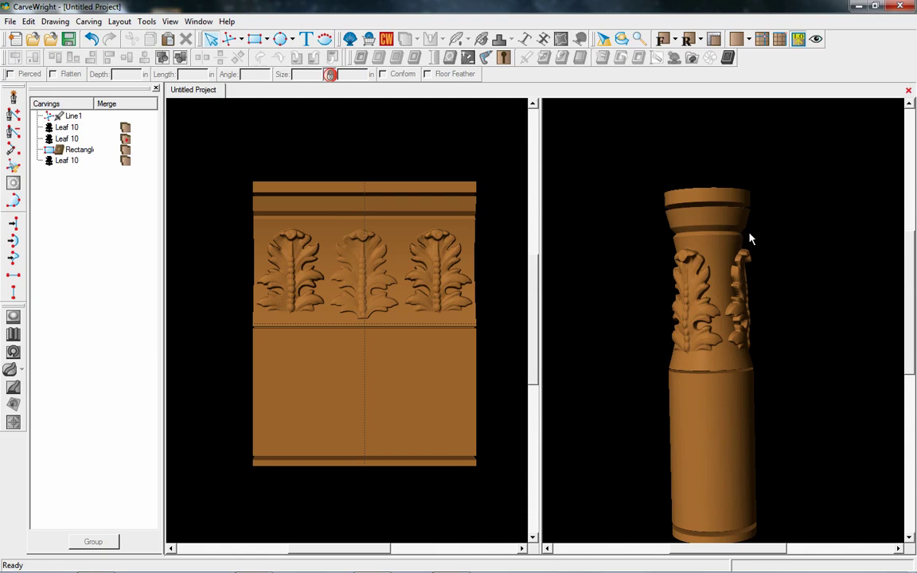
left_click_drag(788, 262, 704, 287)
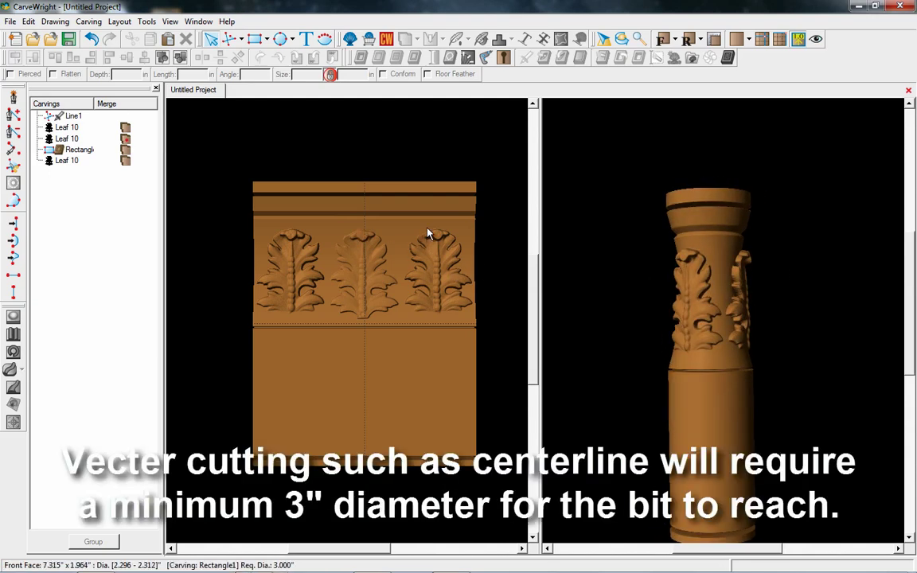
- Group the grooved line with the concave rectangle region, leaving the three leaves out of the group
left_click(441, 275)
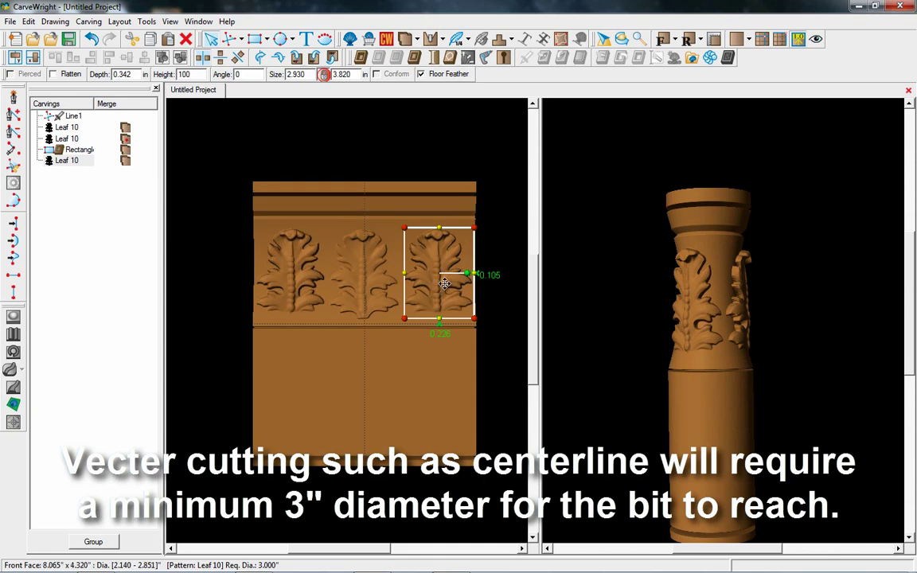
scroll(377, 300, "up", 1)
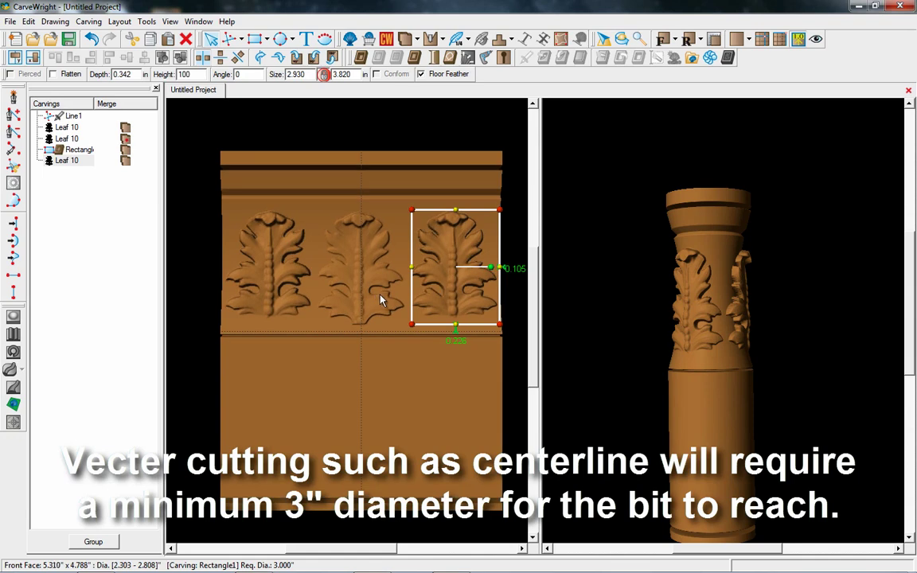
left_click(463, 195)
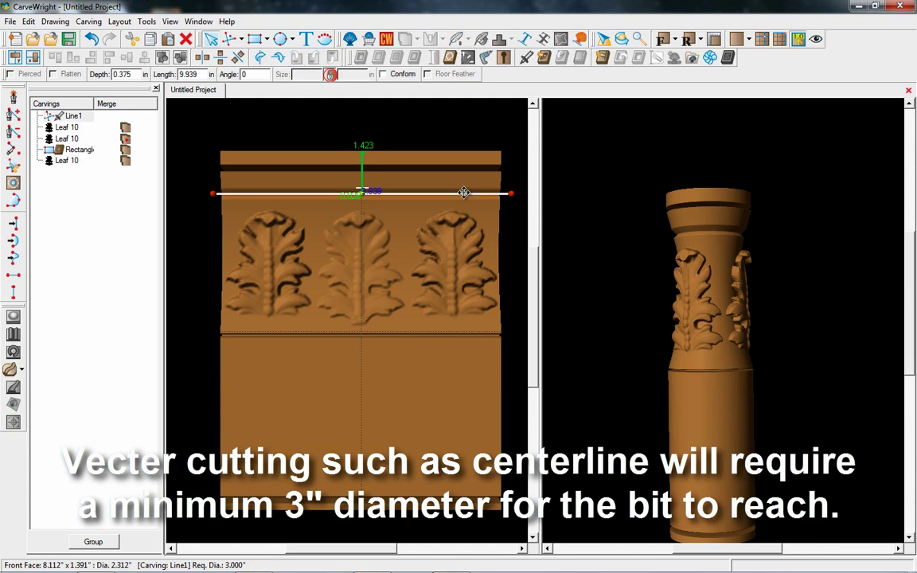
left_click(488, 234)
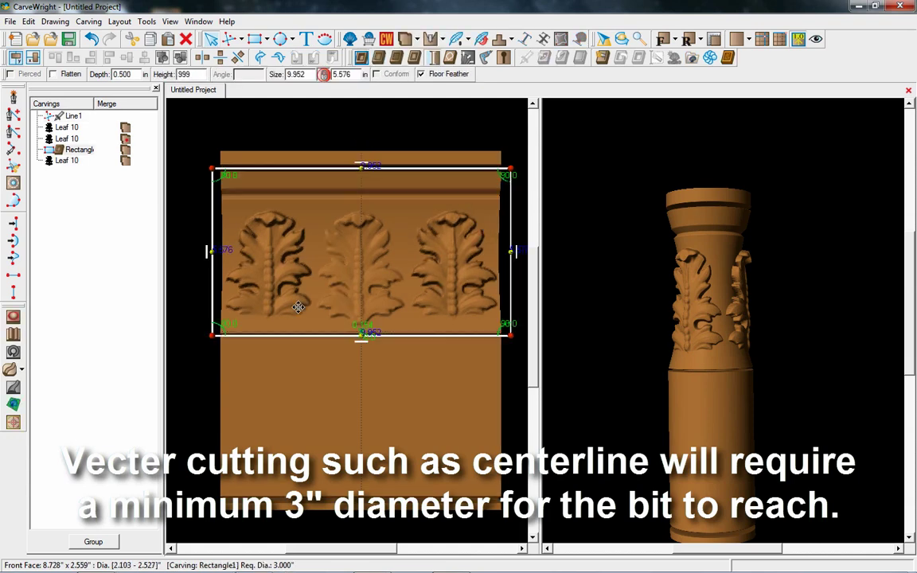
left_click(70, 118)
left_click(60, 129, "ctrl")
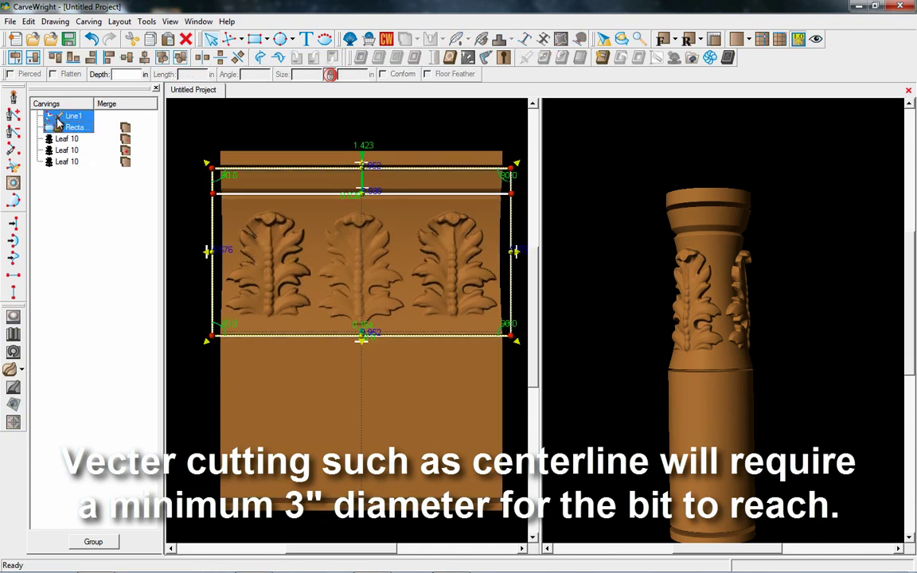
left_click(94, 542)
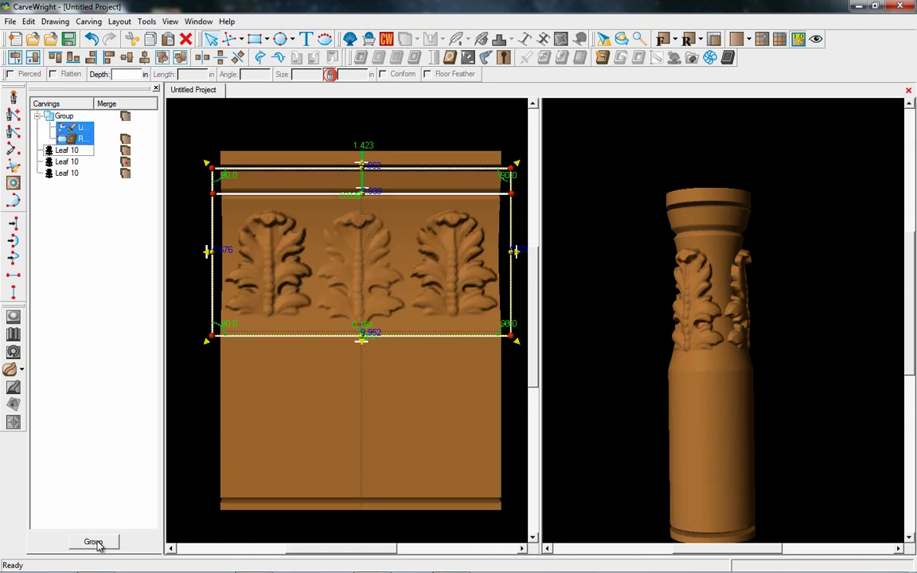
- Make a pattern from the group and save it in Favorites as round 1
left_click(56, 117)
right_click(54, 120)
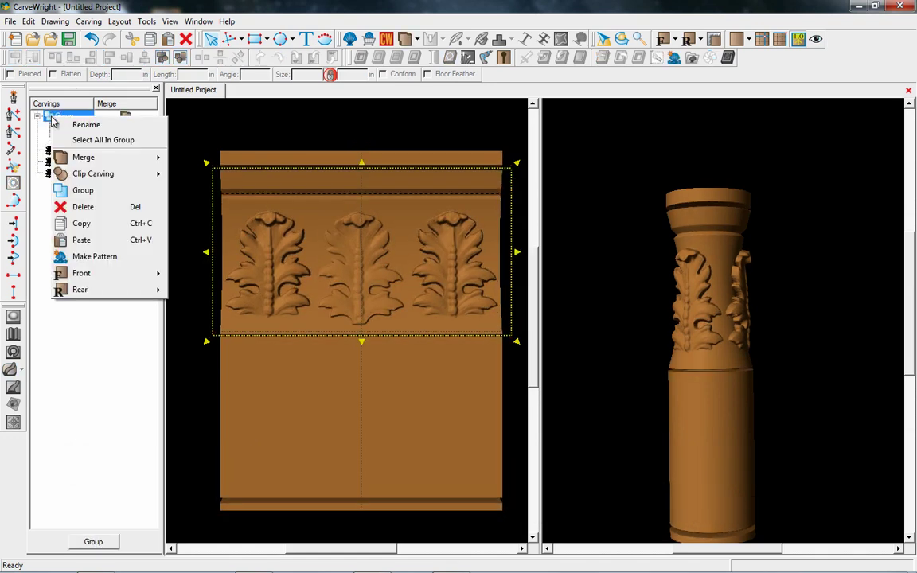
left_click(78, 258)
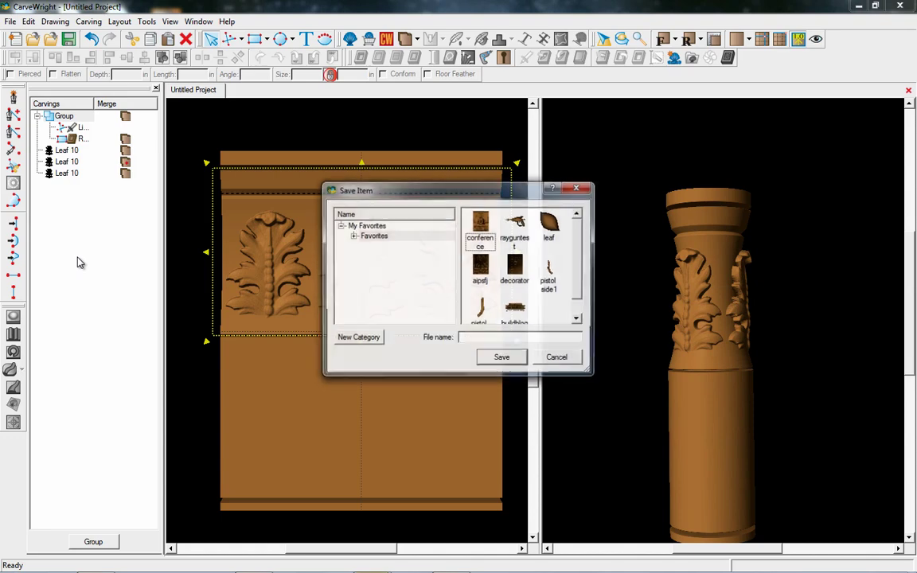
key("Escape")
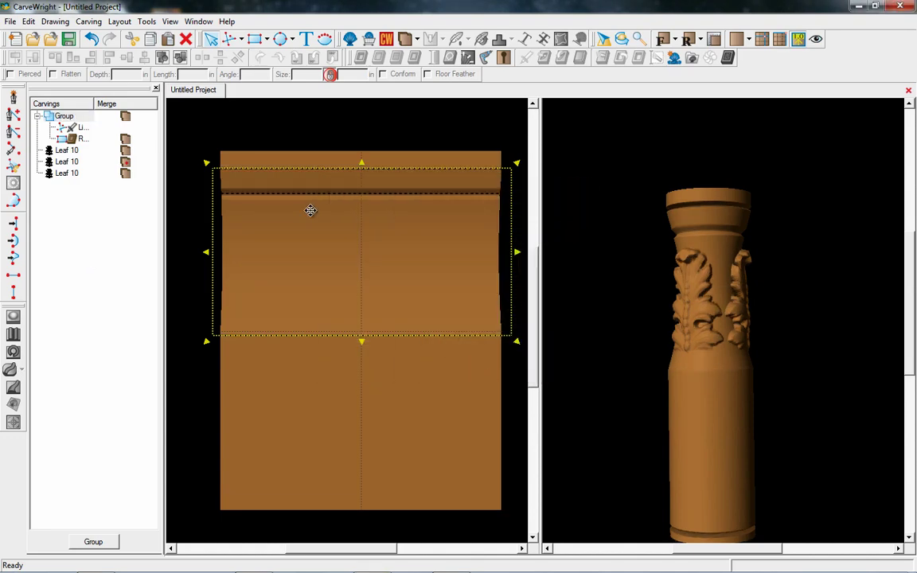
- Place the round 1 pattern from Favorites on the plain lower half of the board
left_click(351, 40)
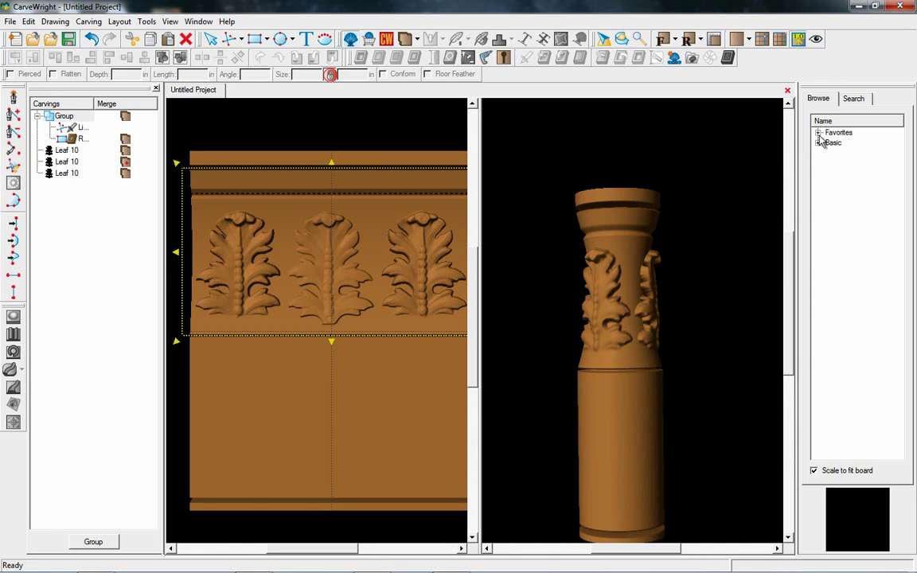
left_click(819, 133)
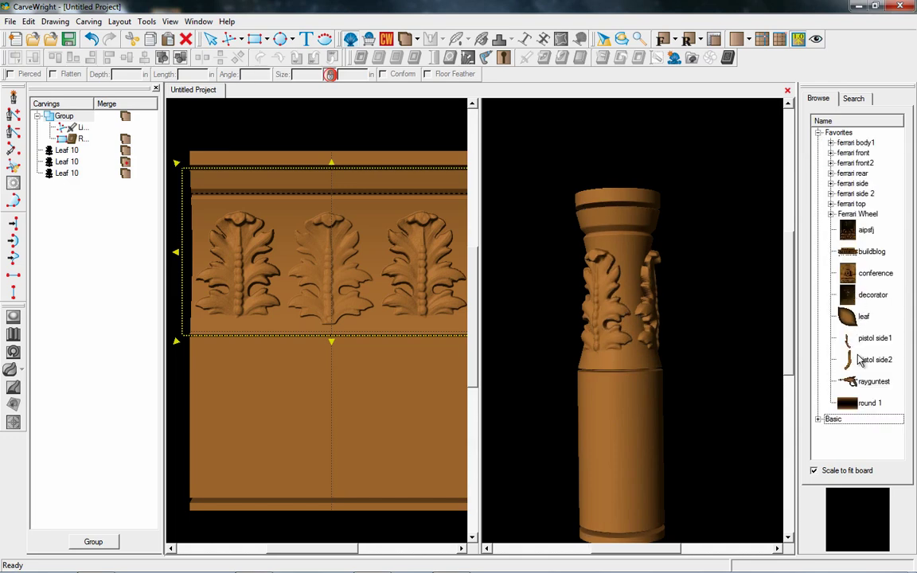
left_click(862, 360)
left_click(853, 406)
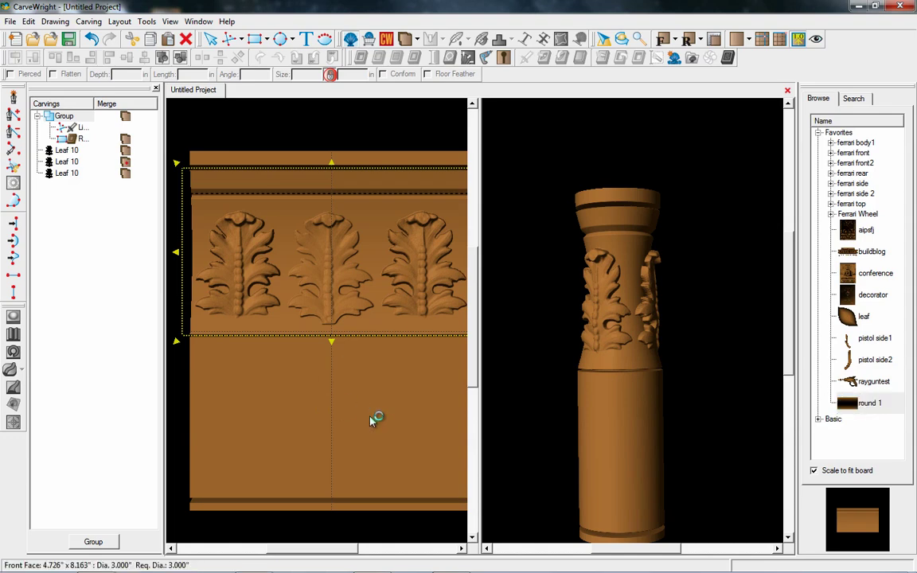
left_click(333, 374)
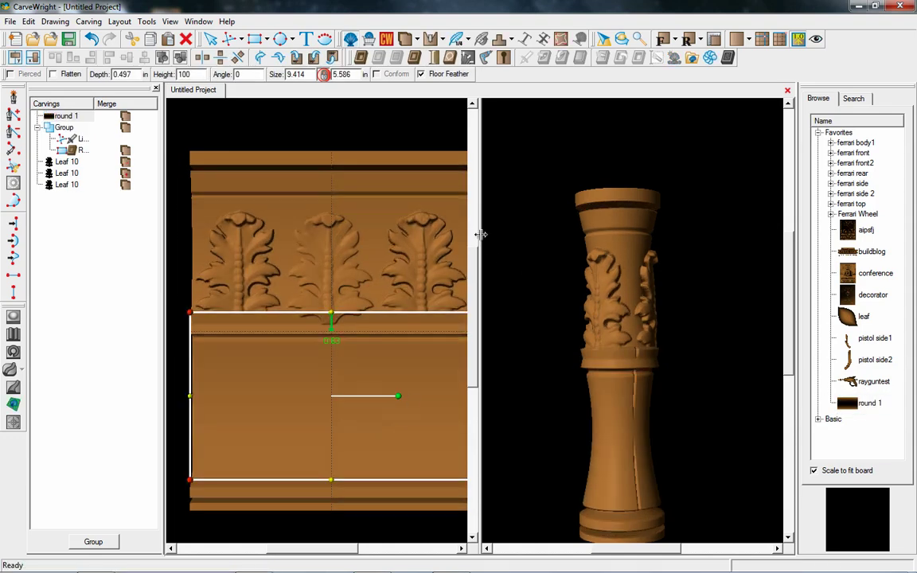
left_click_drag(478, 251, 510, 248)
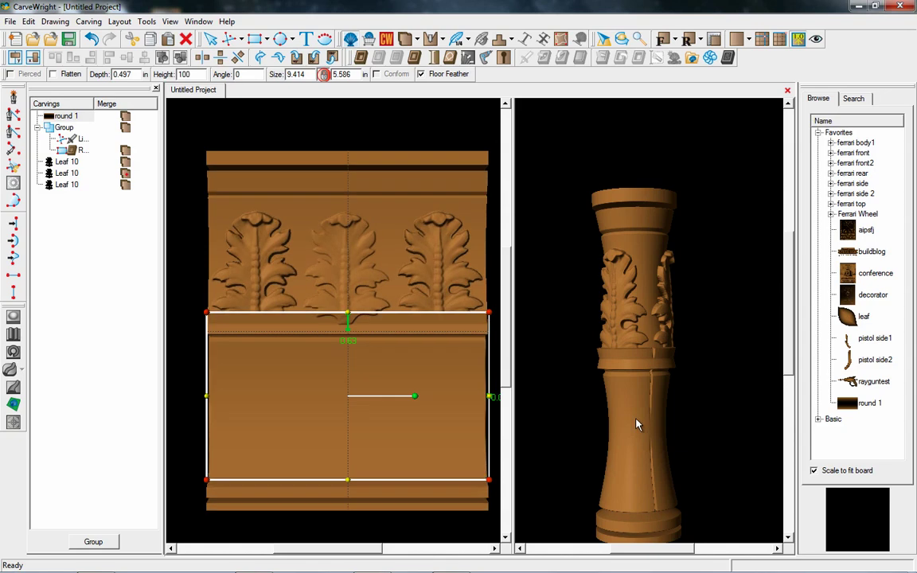
- Delete the original concave rectangle region and the grooved line above the leaves
left_click(400, 195)
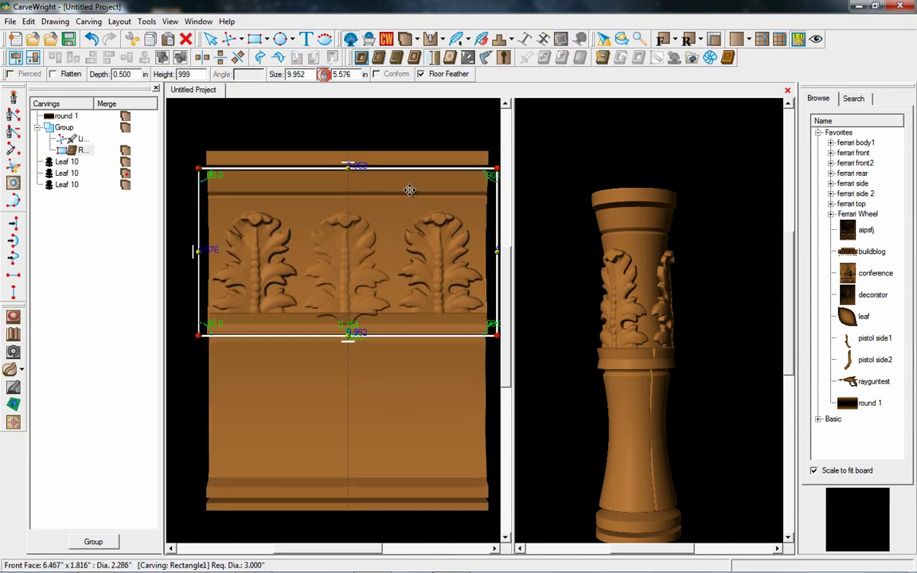
key("Delete")
left_click(418, 193)
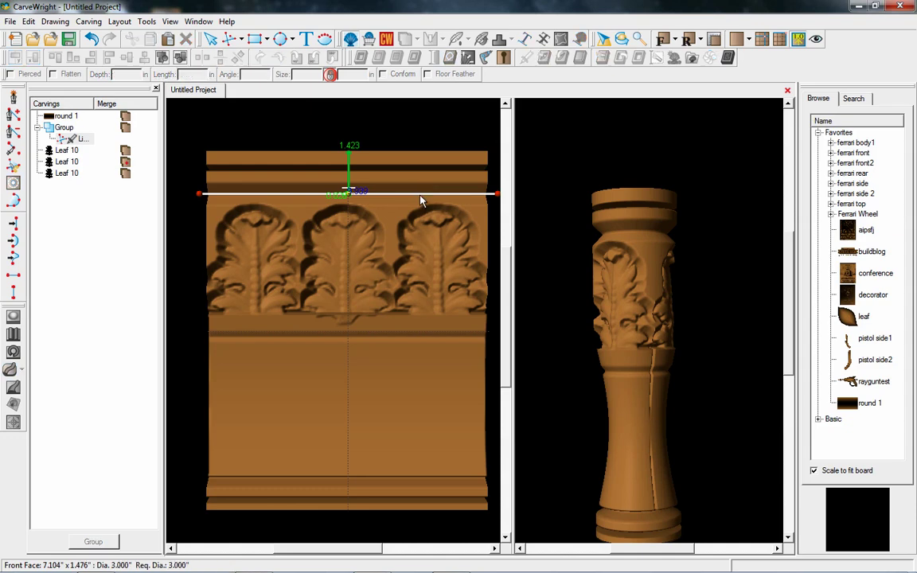
key("Delete")
- Move the round 1 pattern up over the leaf area and center it horizontally on the board
left_click(399, 426)
left_click_drag(402, 415, 405, 293)
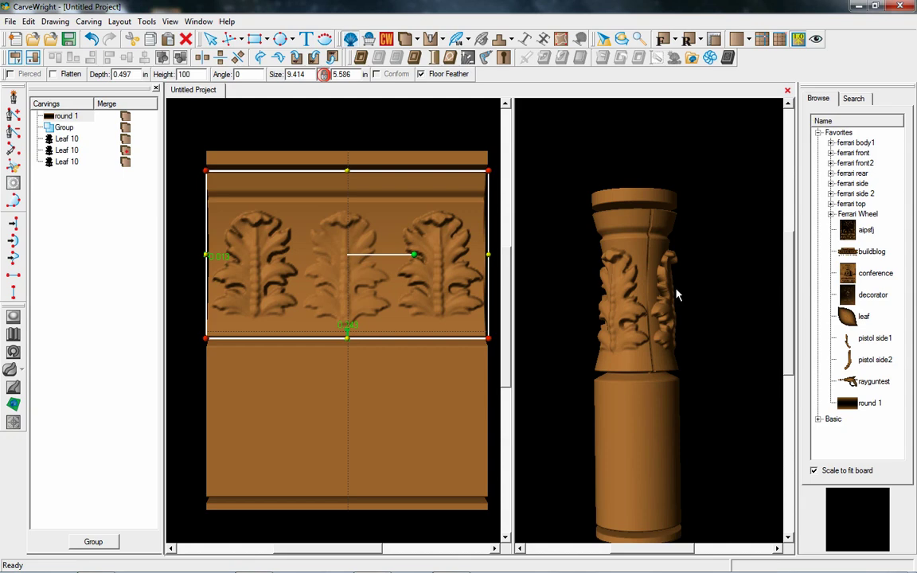
left_click_drag(685, 340, 643, 332)
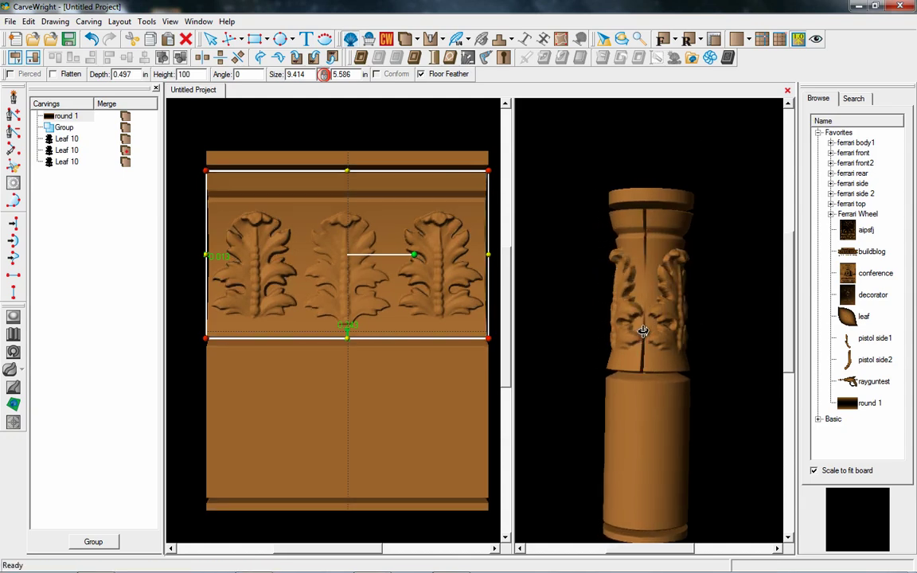
left_click_drag(641, 247, 641, 217)
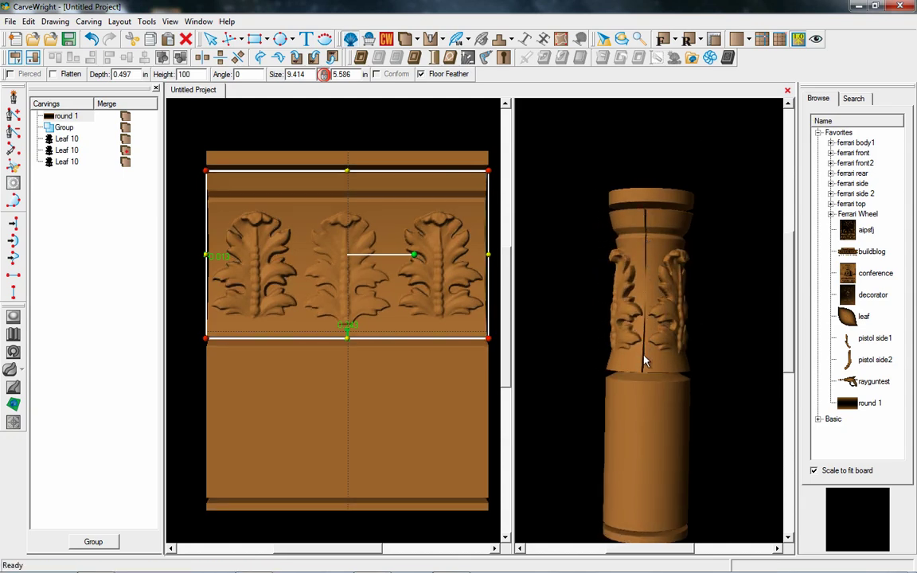
right_click(389, 209)
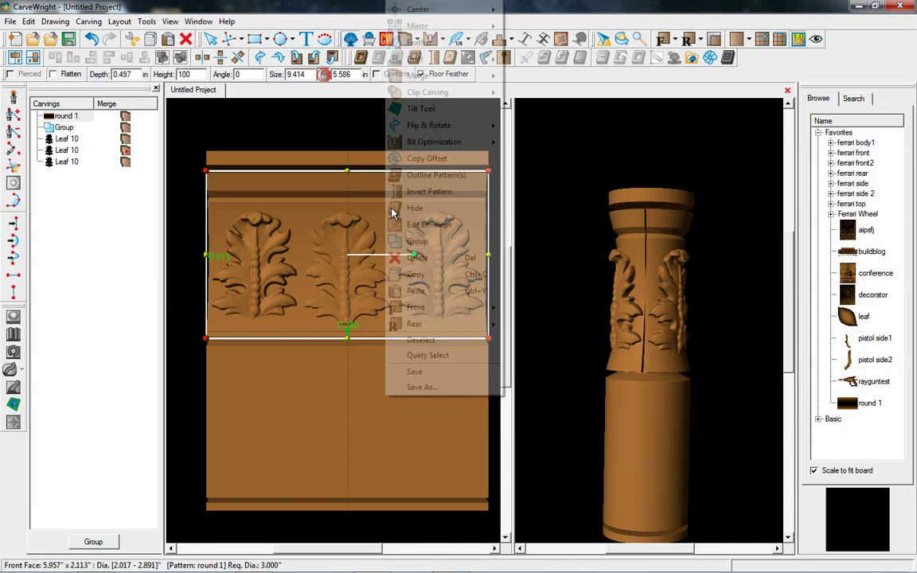
mouse_move(446, 10)
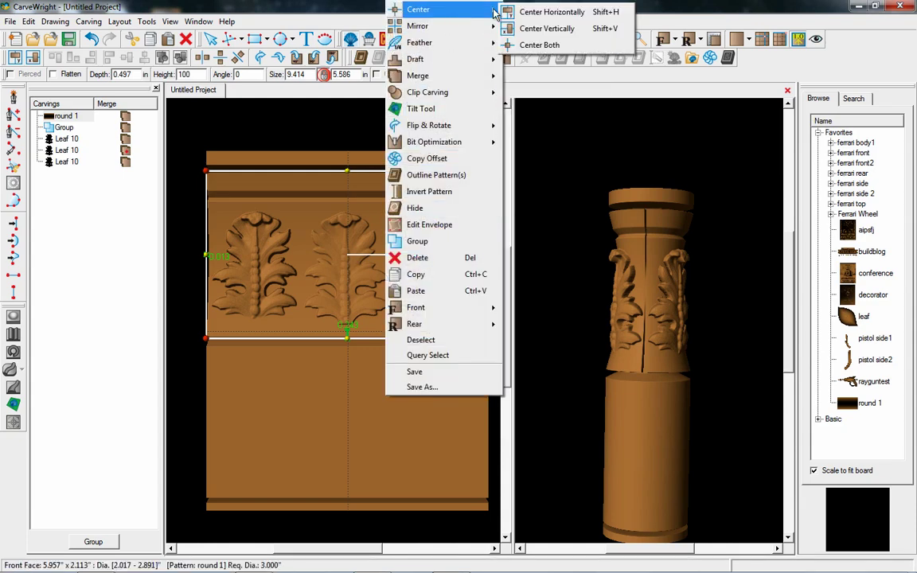
left_click(537, 13)
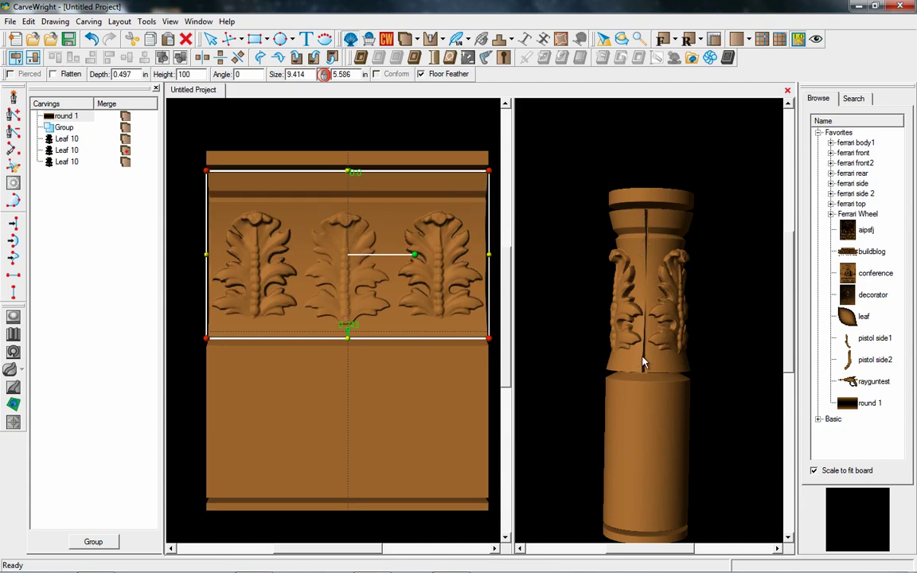
- Set the round 1 pattern's feather to None and inspect the seam and leaves around the column
left_click(468, 39)
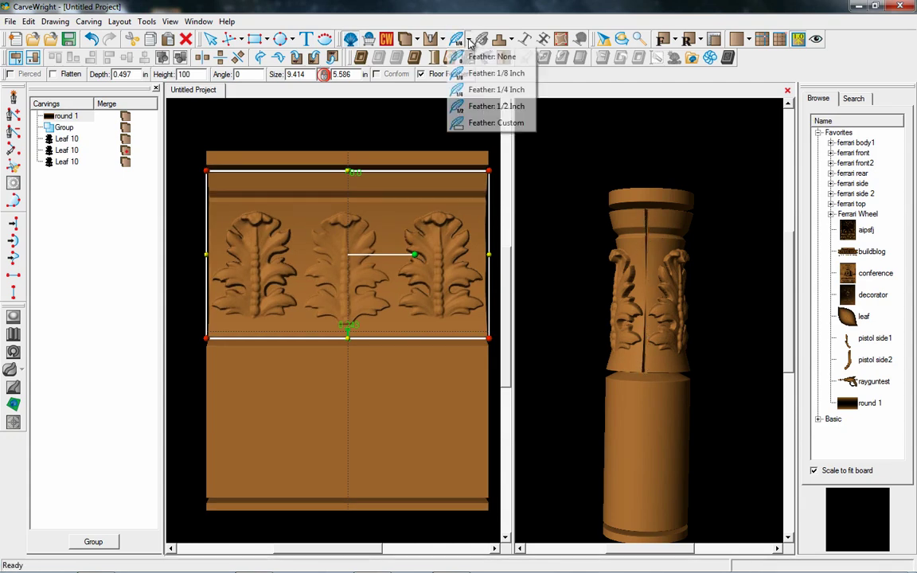
left_click(481, 57)
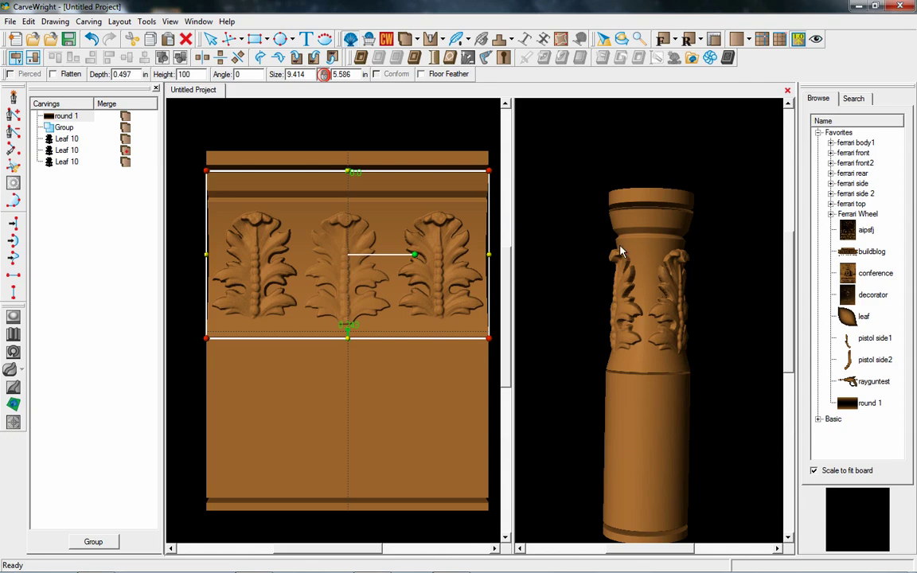
left_click_drag(651, 296, 655, 247)
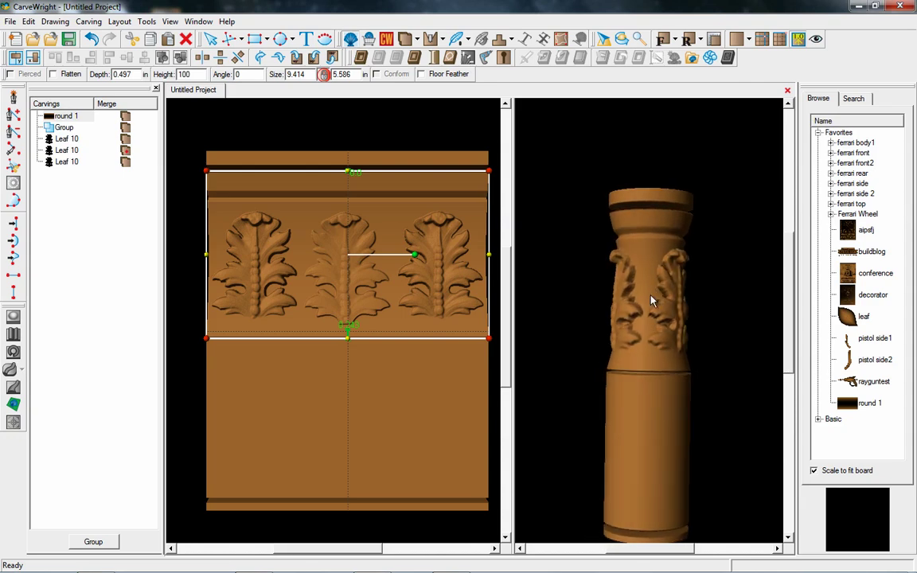
left_click_drag(557, 318, 640, 236)
left_click_drag(632, 278, 634, 294)
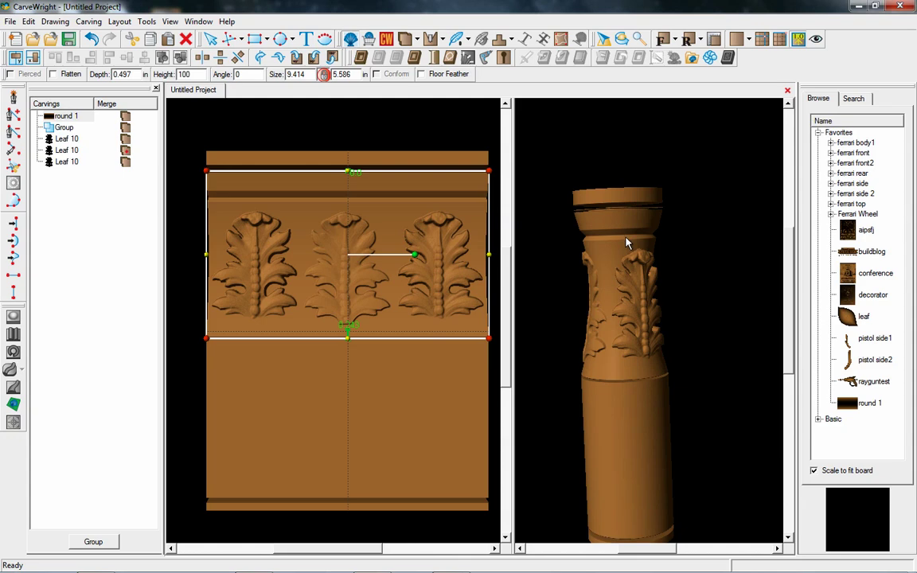
left_click_drag(619, 264, 597, 354)
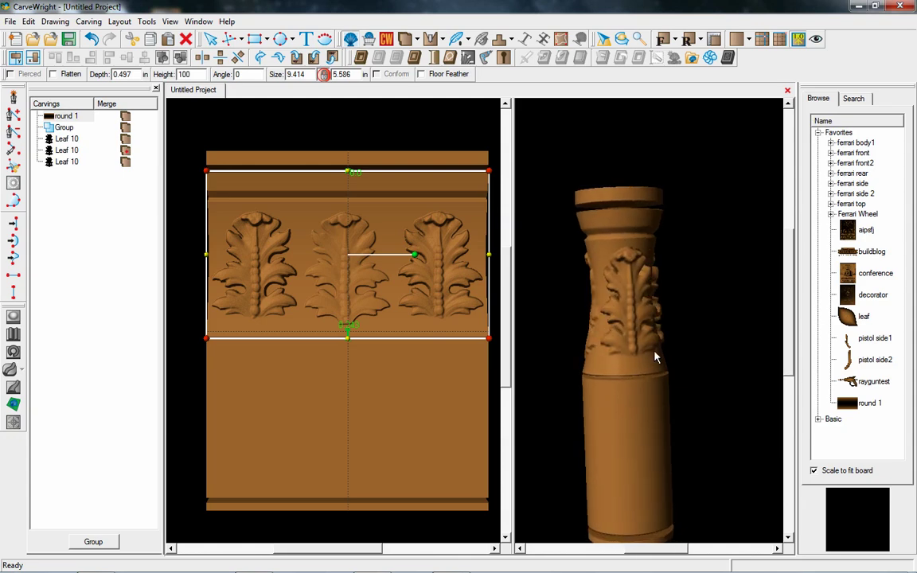
- Draw a rectangle about 9.49 by 5.07 in below the leaves and shift it to line up with the board's center
scroll(422, 410, "down", 2)
scroll(441, 457, "up", 1)
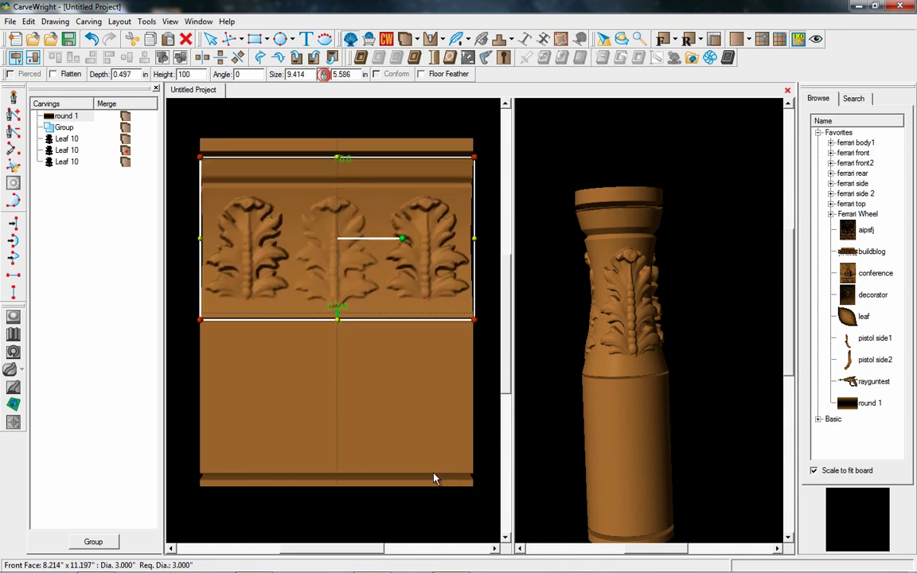
left_click(255, 39)
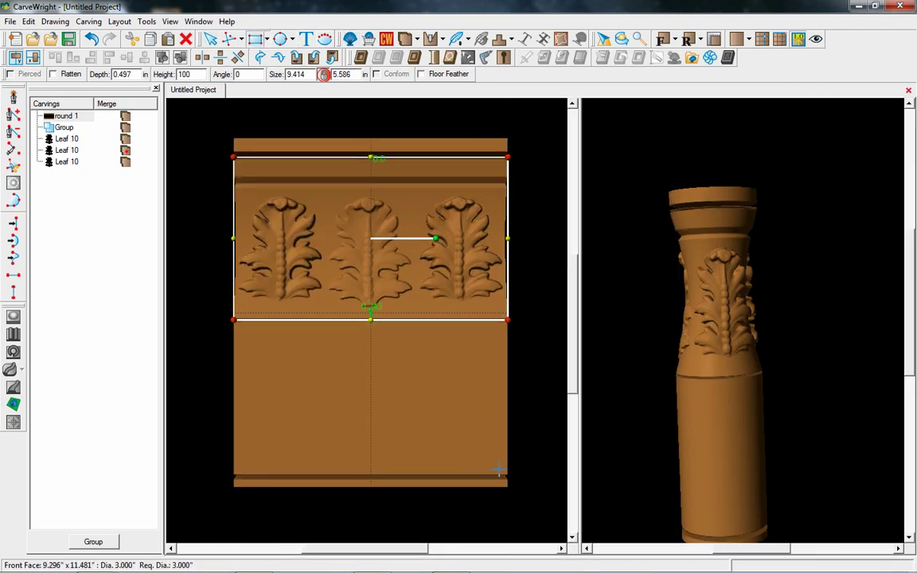
left_click_drag(504, 473, 322, 378)
left_click_drag(263, 340, 231, 327)
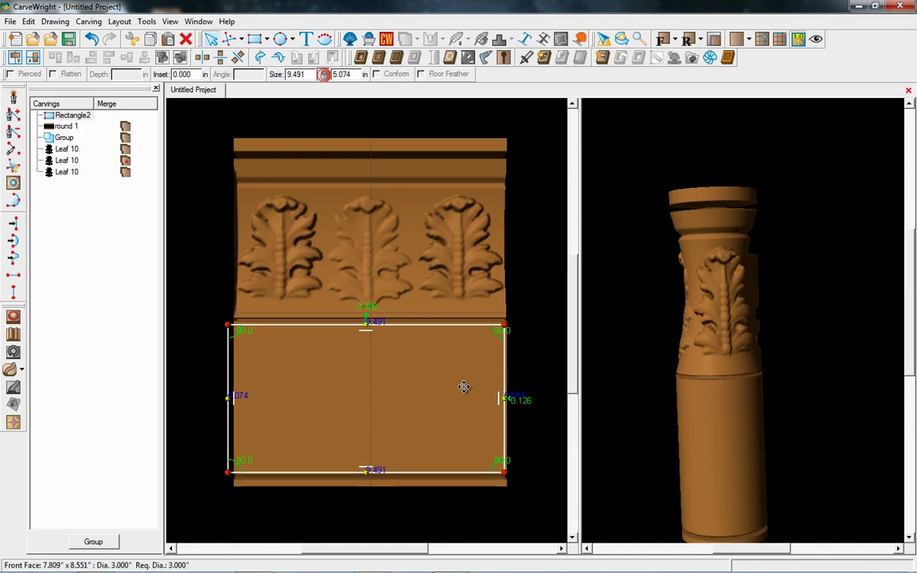
left_click_drag(360, 369, 363, 372)
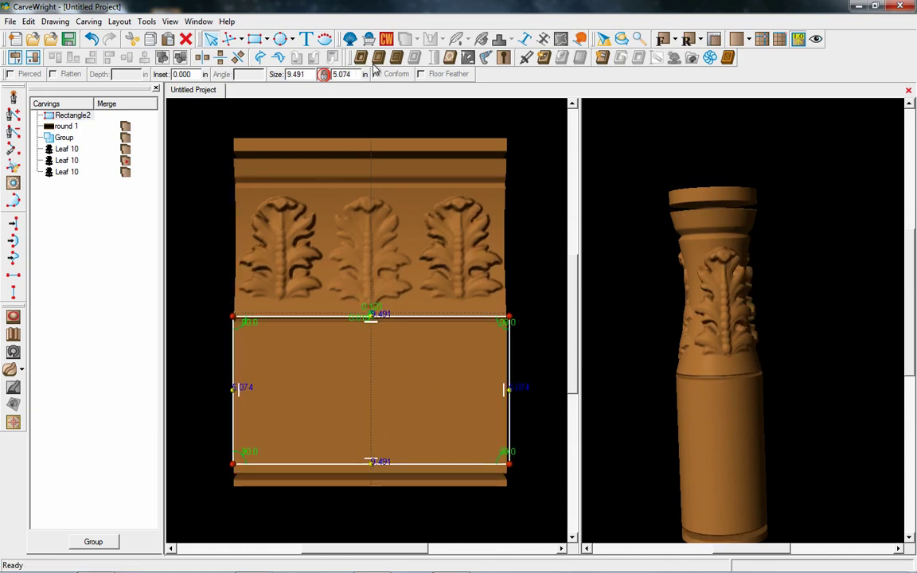
- Apply the Horizontal Waves texture at a 1.000 in interval to the lower rectangle and inspect the beads on the column
left_click(399, 58)
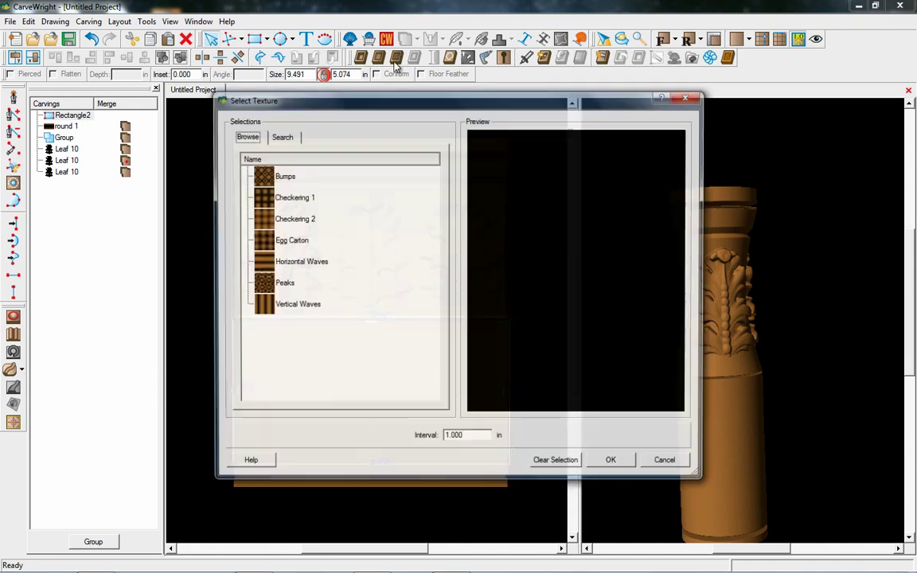
left_click(263, 267)
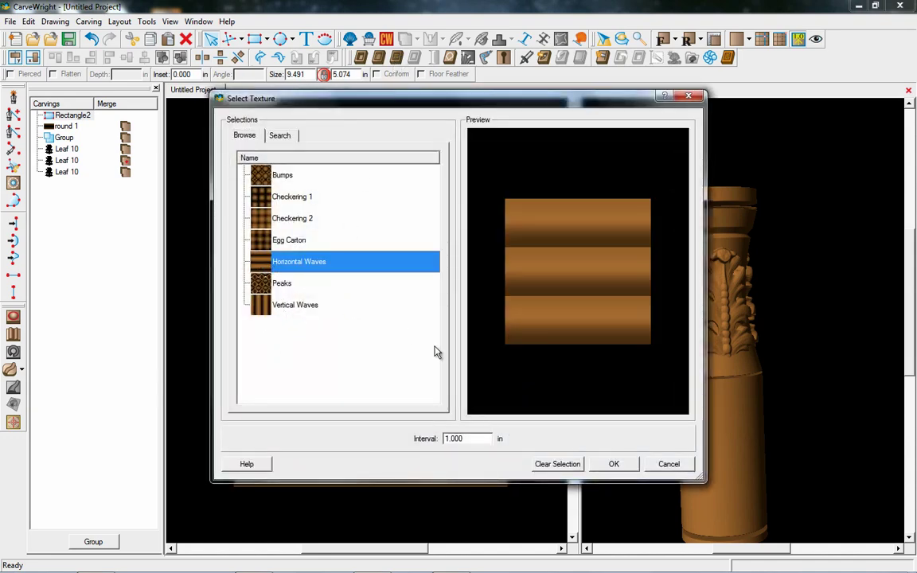
left_click(617, 465)
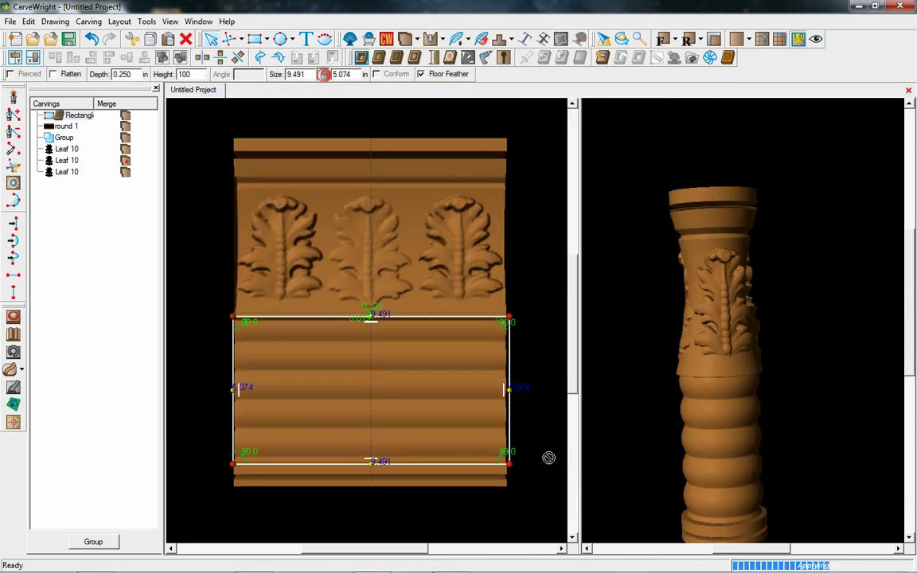
left_click_drag(745, 463, 711, 404)
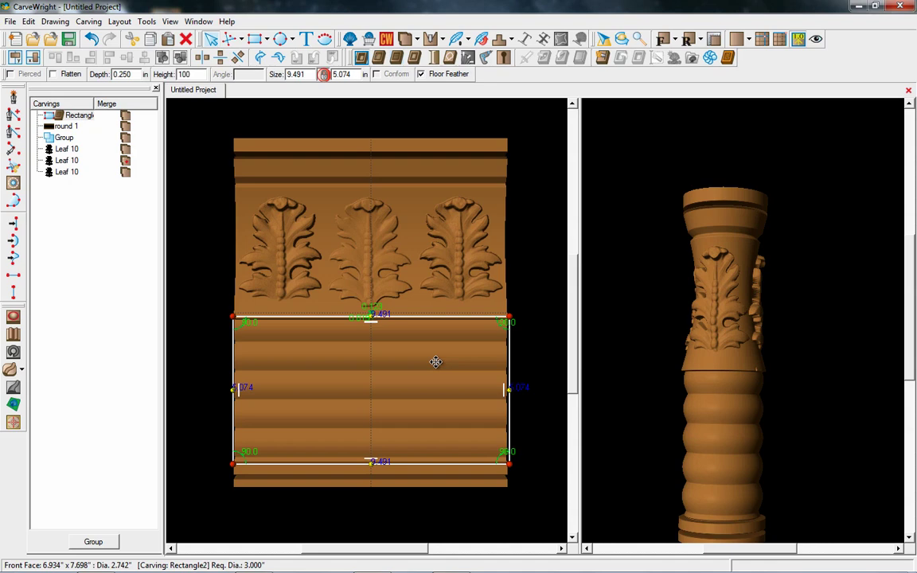
middle_click_drag(397, 390, 407, 375)
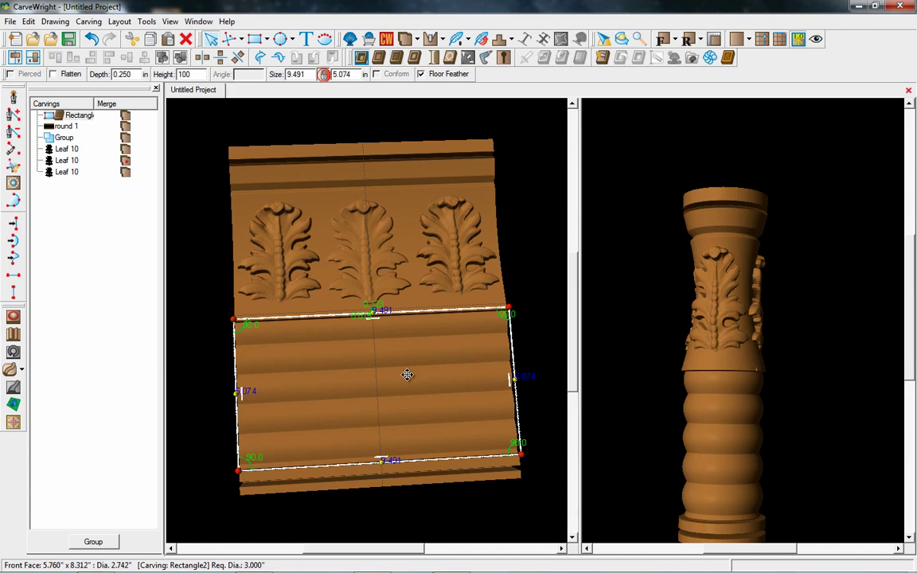
middle_click_drag(407, 374, 426, 456)
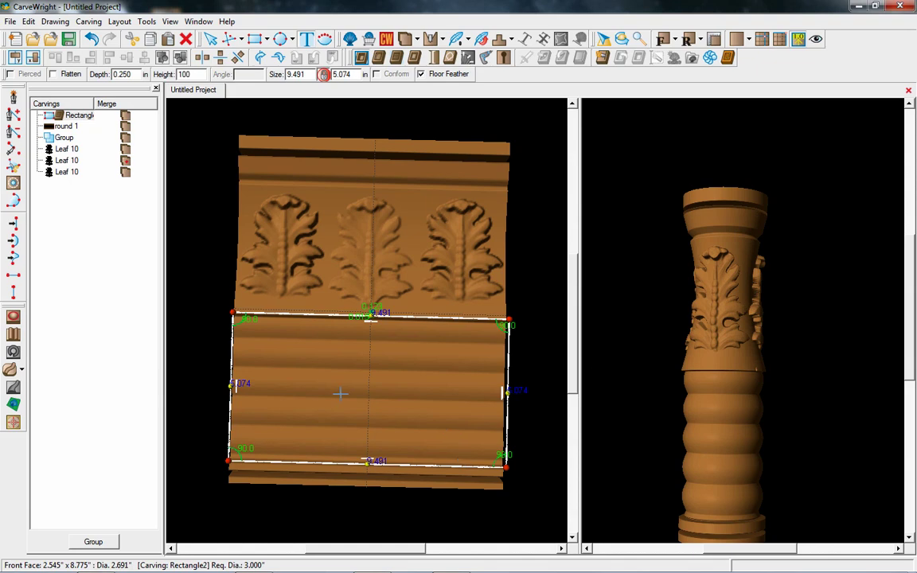
- Start a text object on the waved rectangle and choose the Impact font
left_click(303, 388)
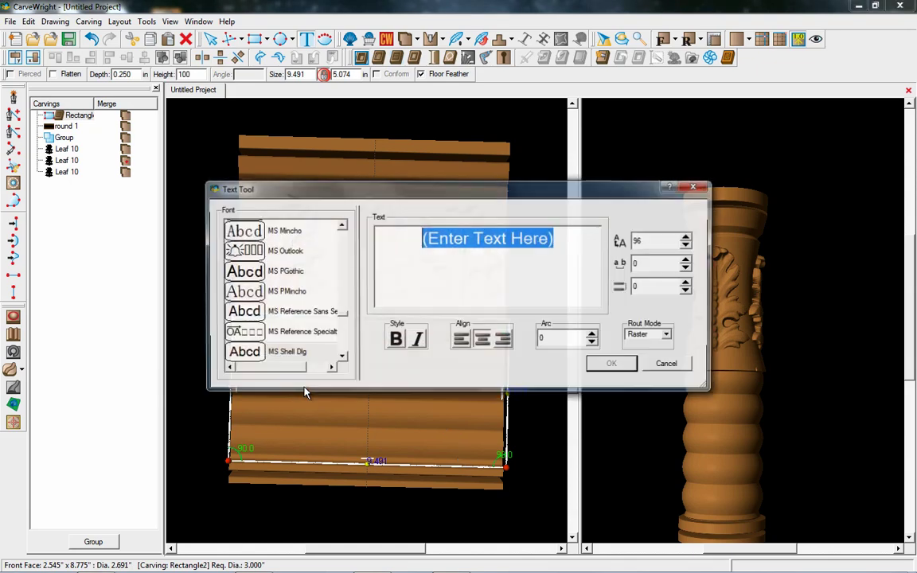
scroll(279, 296, "down", 2)
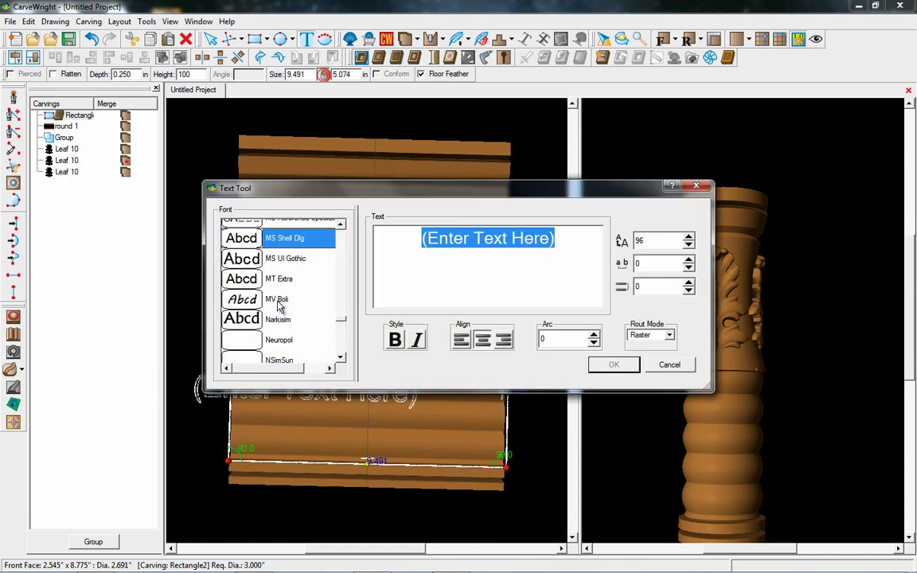
scroll(279, 335, "up", 12)
scroll(288, 326, "down", 1)
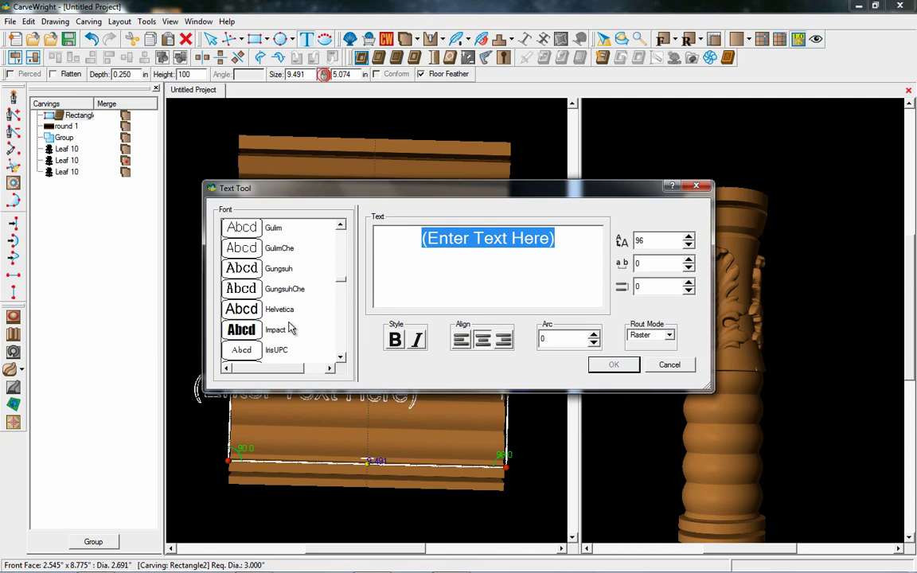
left_click(244, 336)
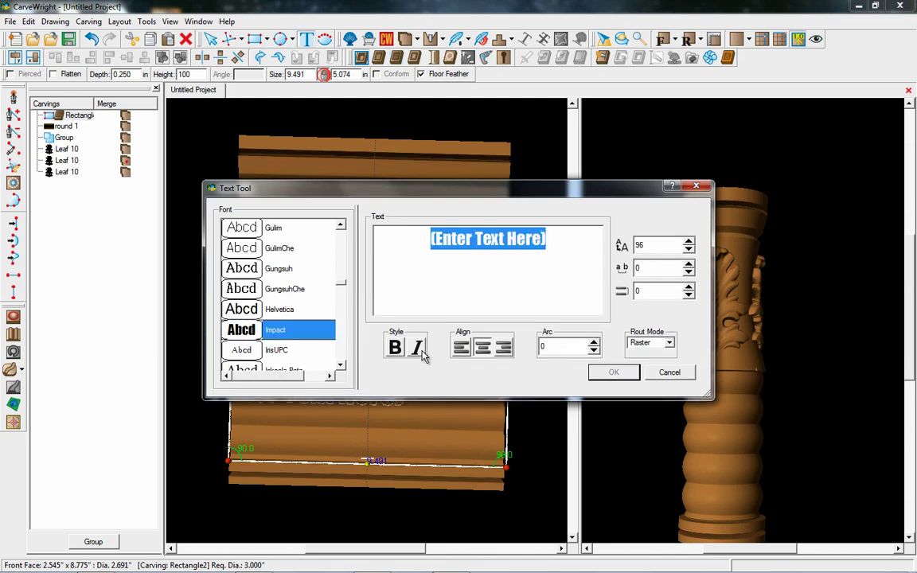
- Replace the placeholder with the word Text, make it italic and place it on the board
left_click_drag(559, 240, 413, 245)
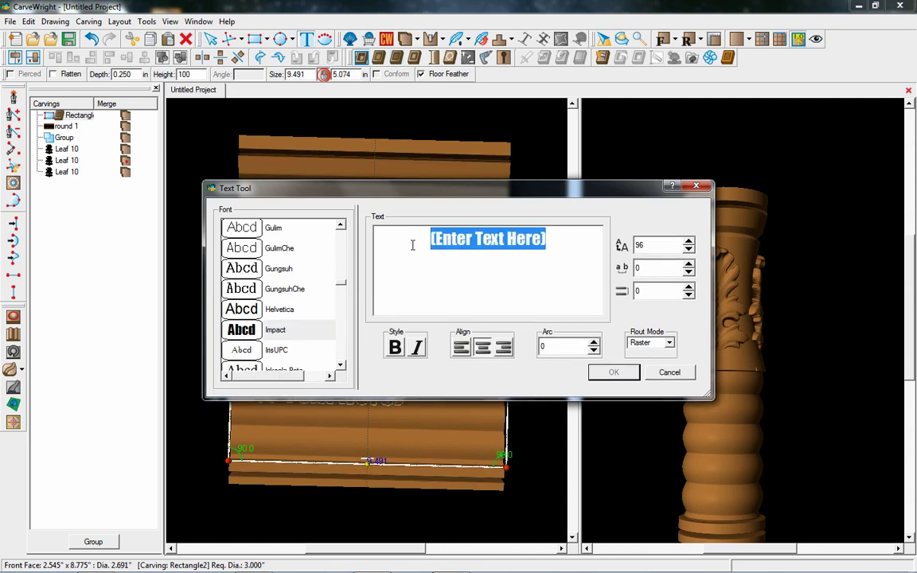
type("Text")
left_click_drag(529, 247, 470, 242)
left_click(420, 348)
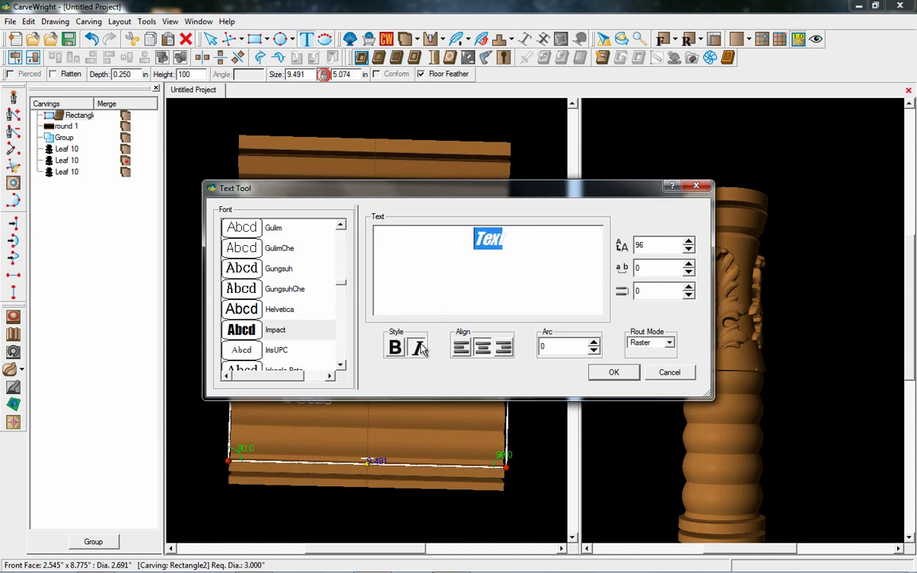
left_click(617, 372)
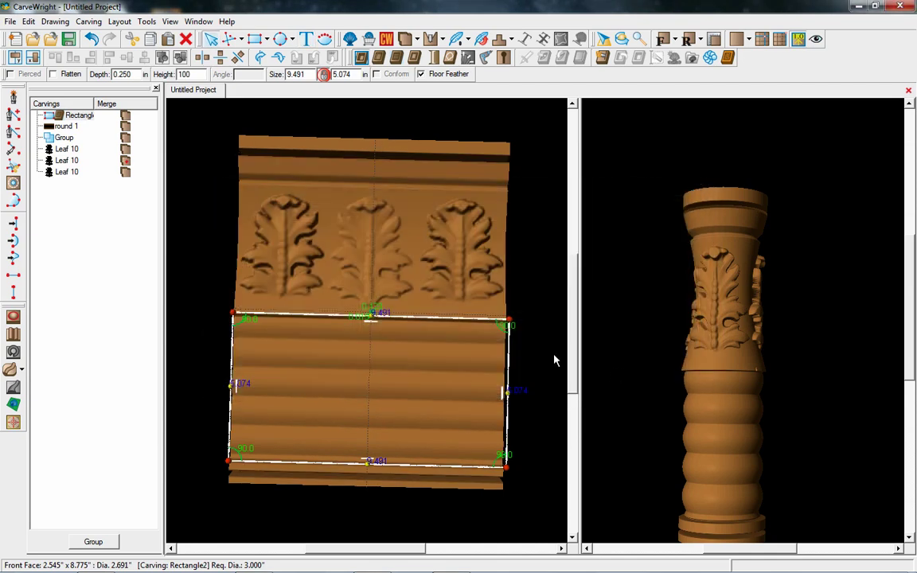
- Move the italic text down and toward the middle of the waved rectangle, and deselect it
left_click_drag(333, 383, 422, 343)
left_click_drag(724, 413, 738, 428)
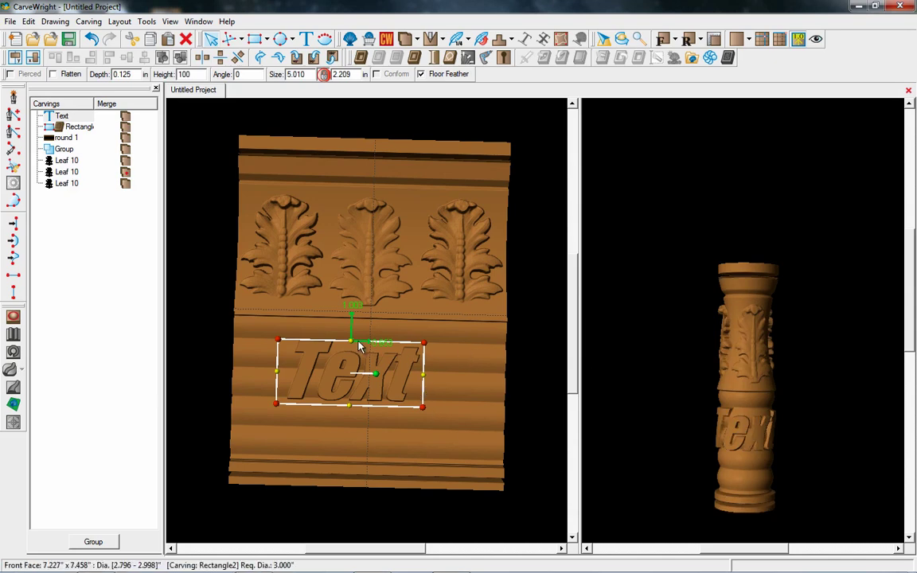
left_click_drag(381, 365, 400, 383)
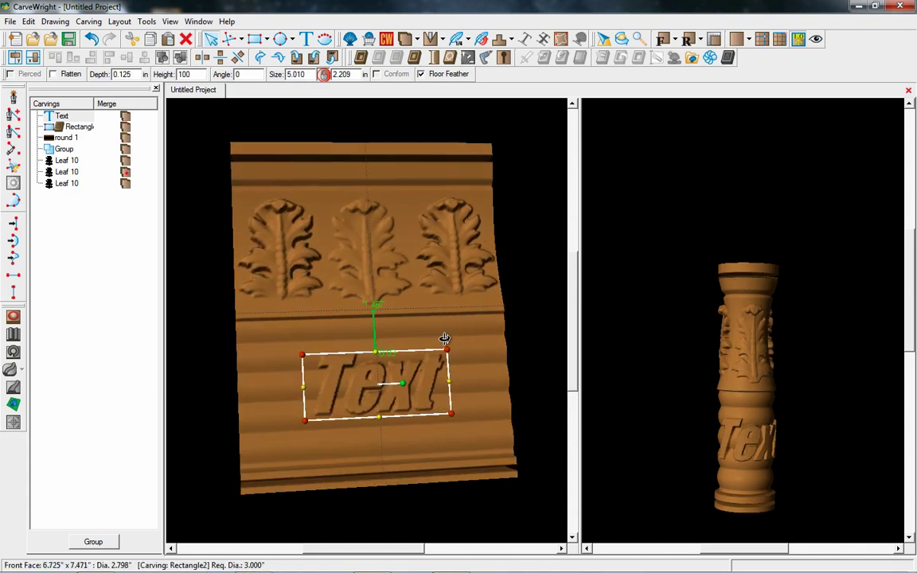
left_click(426, 150)
left_click_drag(364, 386, 272, 141)
left_click_drag(380, 178, 401, 466)
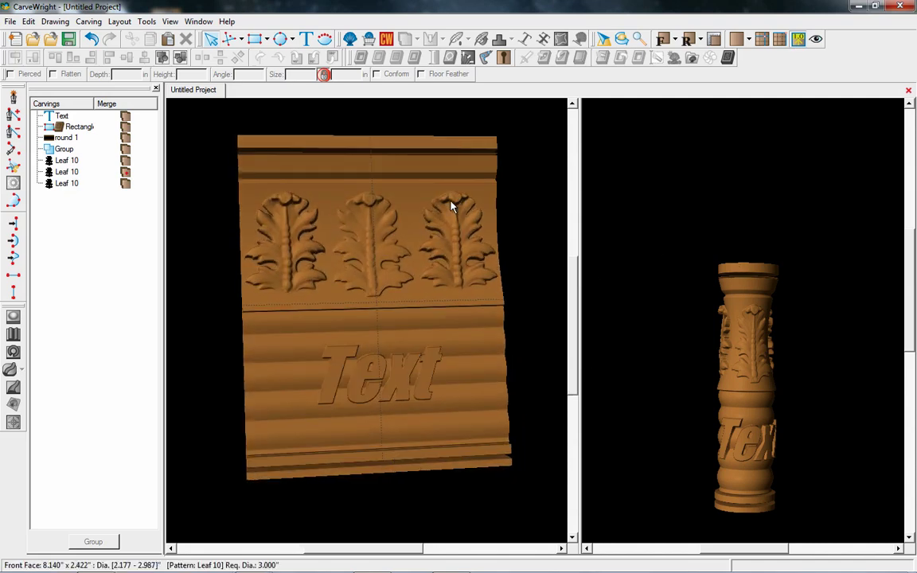
- Set the board's part-off diameter to 1 in
right_click(360, 137)
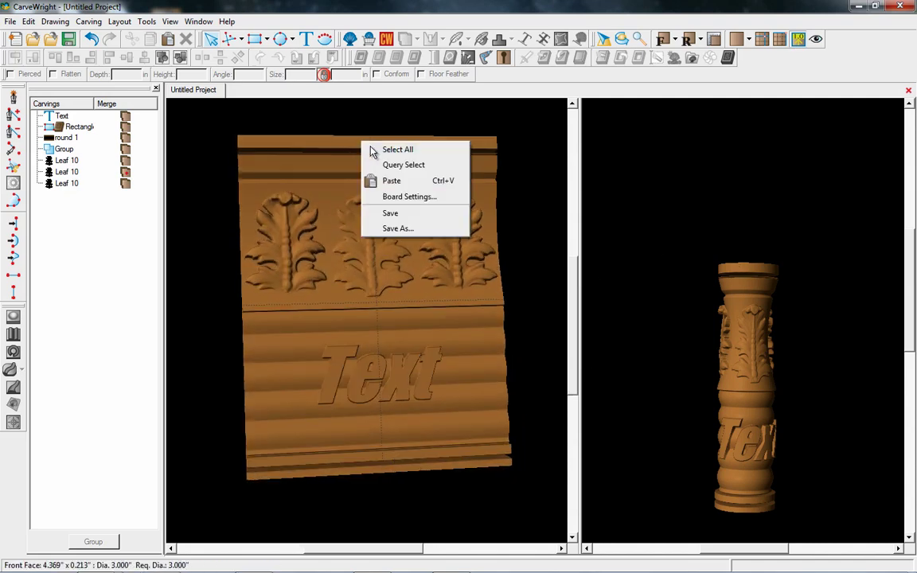
left_click(395, 195)
double_click(365, 248)
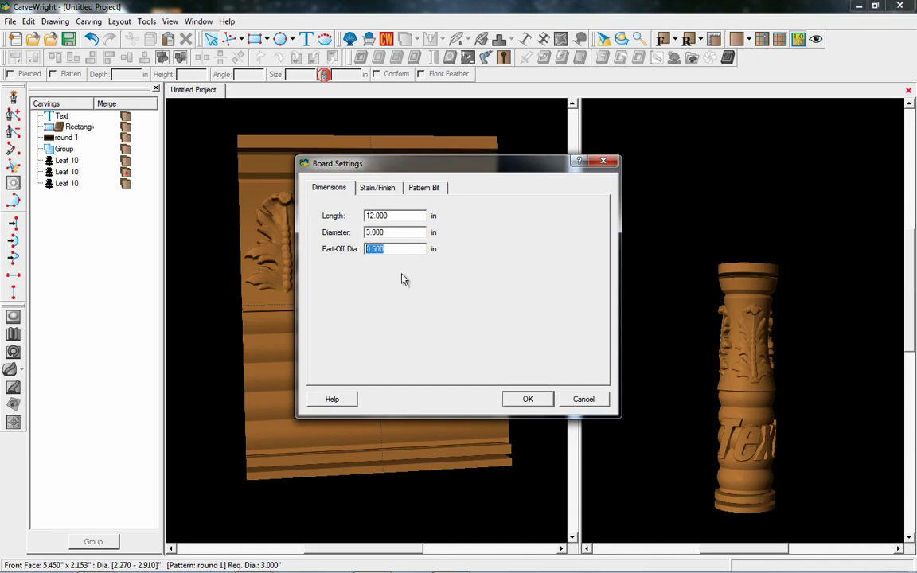
type("1")
left_click(529, 399)
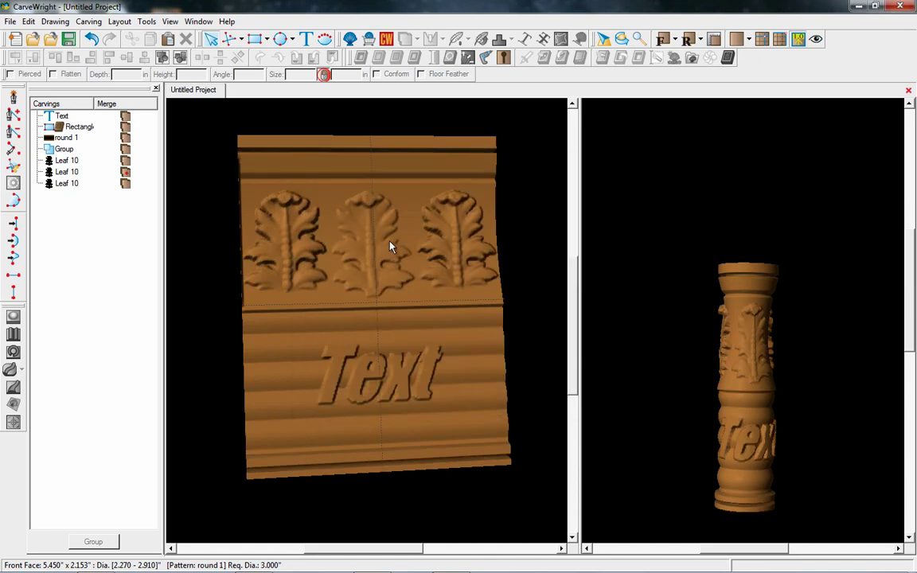
- Select all carvings on the board and set their bit optimization to Best
left_click_drag(360, 307, 313, 207)
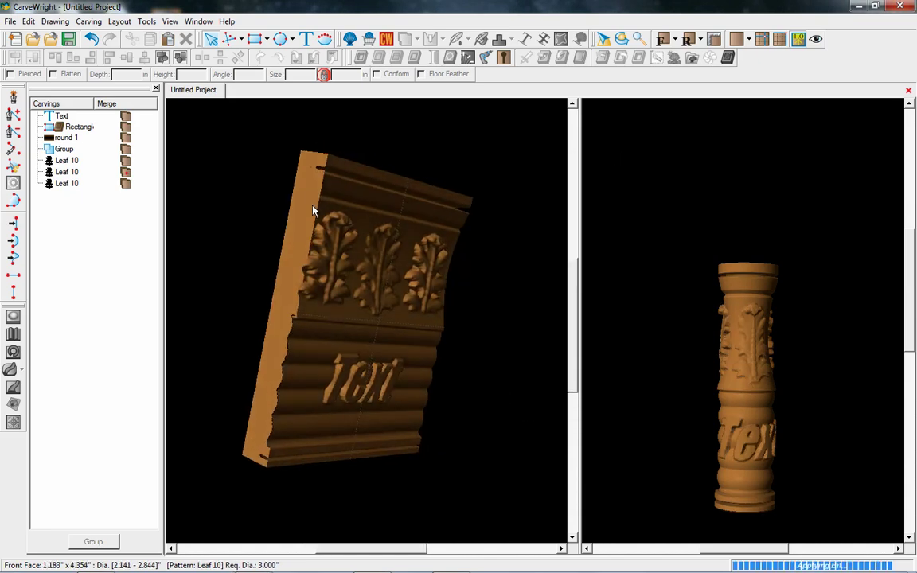
left_click_drag(412, 241, 429, 215)
mouse_move(365, 348)
left_mouse_down()
mouse_move(369, 308)
mouse_move(269, 452)
left_mouse_up()
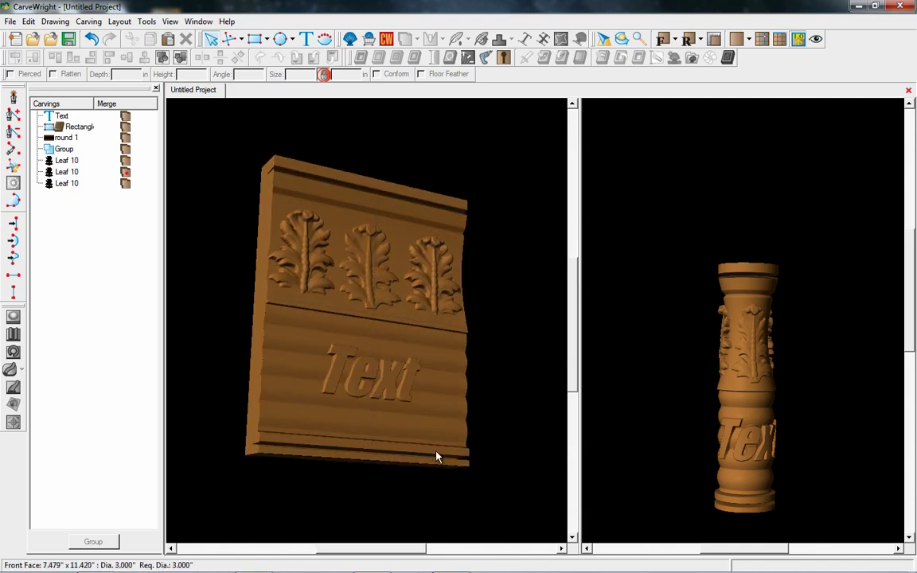
left_click_drag(342, 311, 380, 273)
left_click(371, 266)
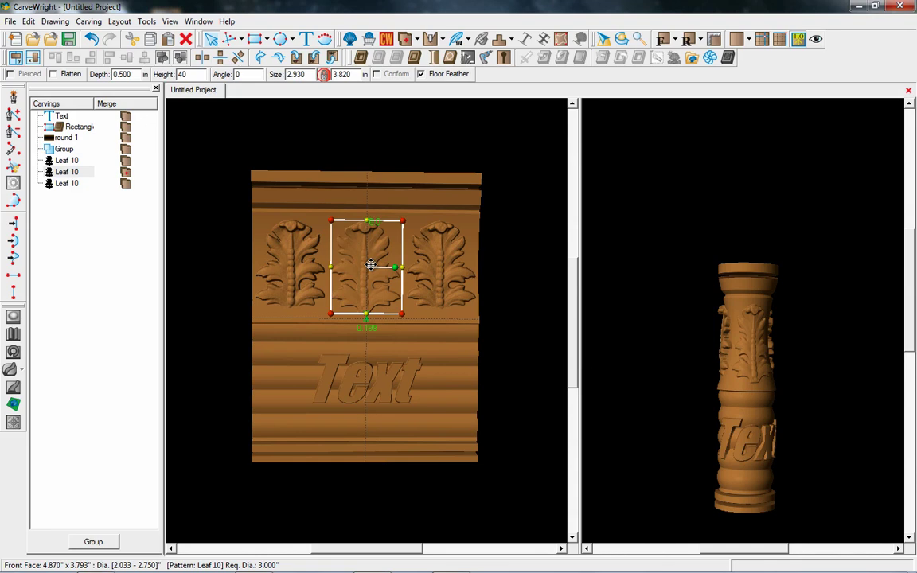
key("ctrl+a")
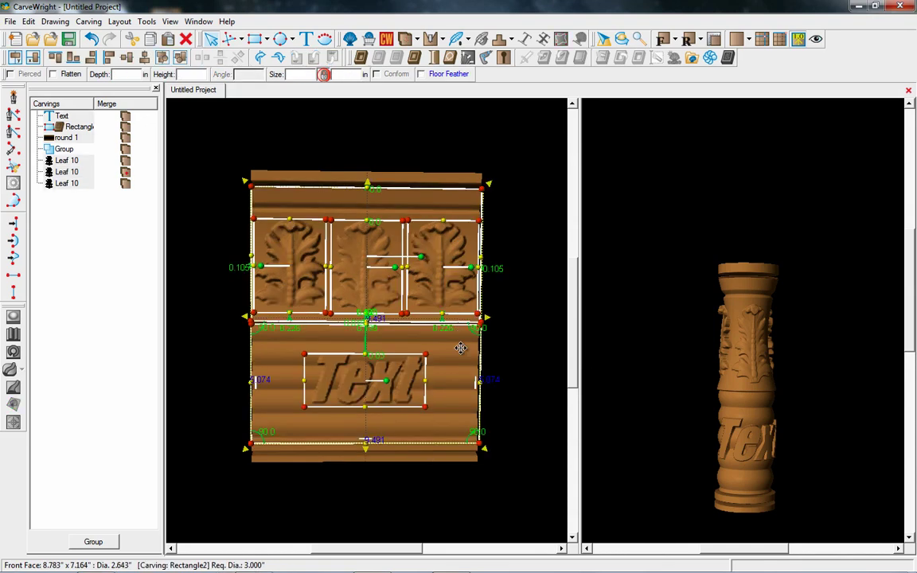
left_click(442, 40)
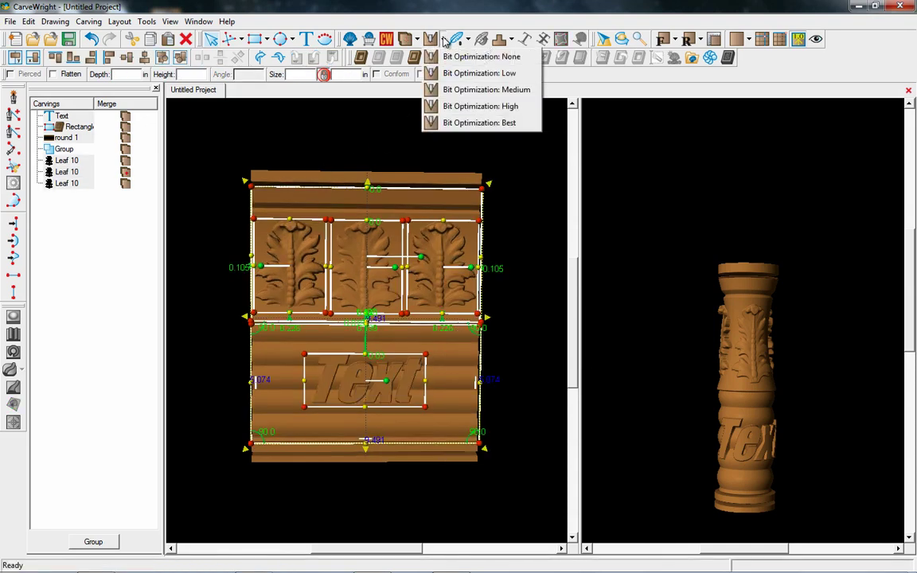
left_click(453, 124)
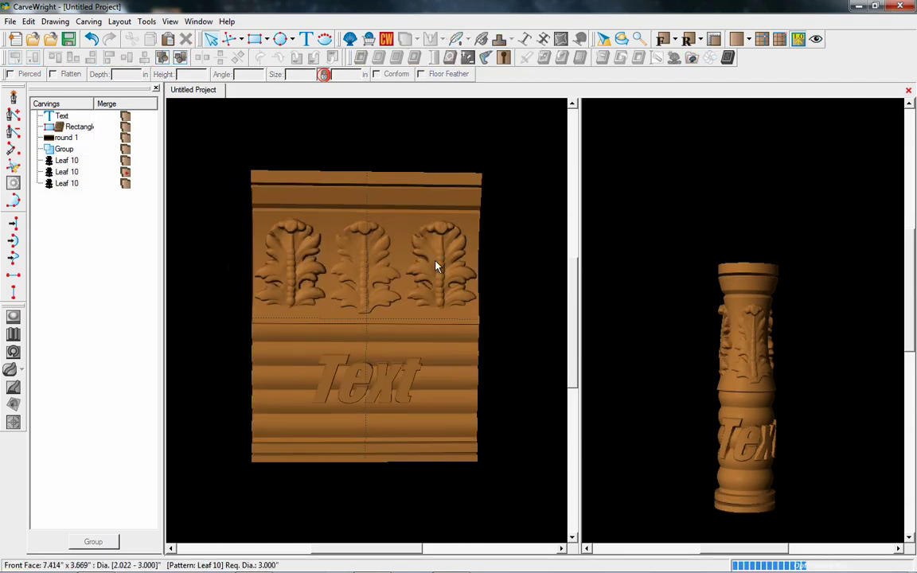
- Review the bit optimization levels offered for the rightmost leaf and examine the carved leaf detail up close
left_click(442, 39)
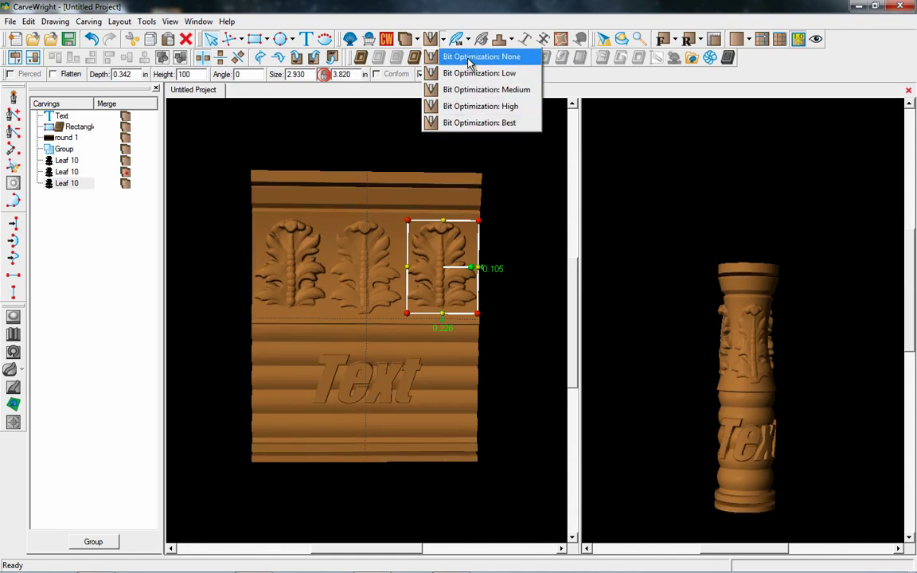
left_click(444, 27)
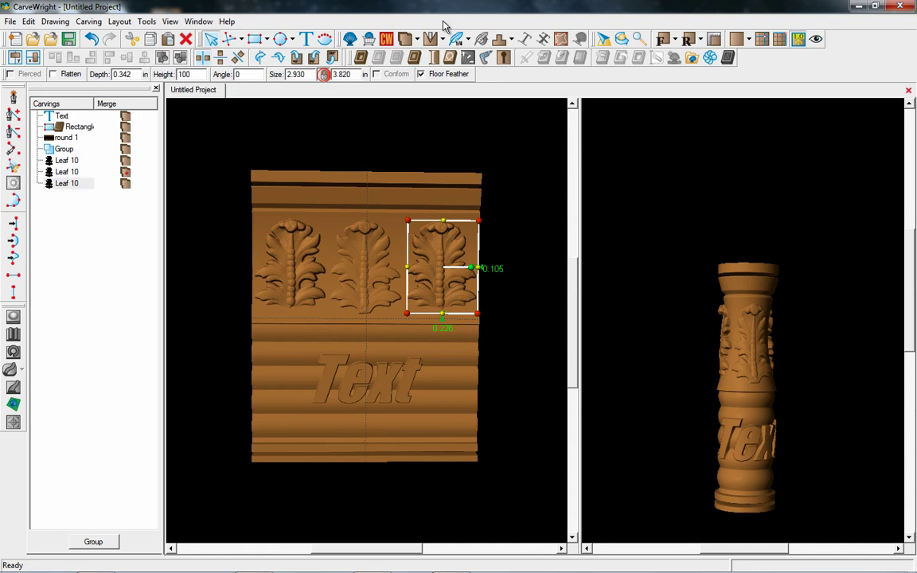
middle_click_drag(389, 329, 391, 305)
scroll(390, 305, "up", 3)
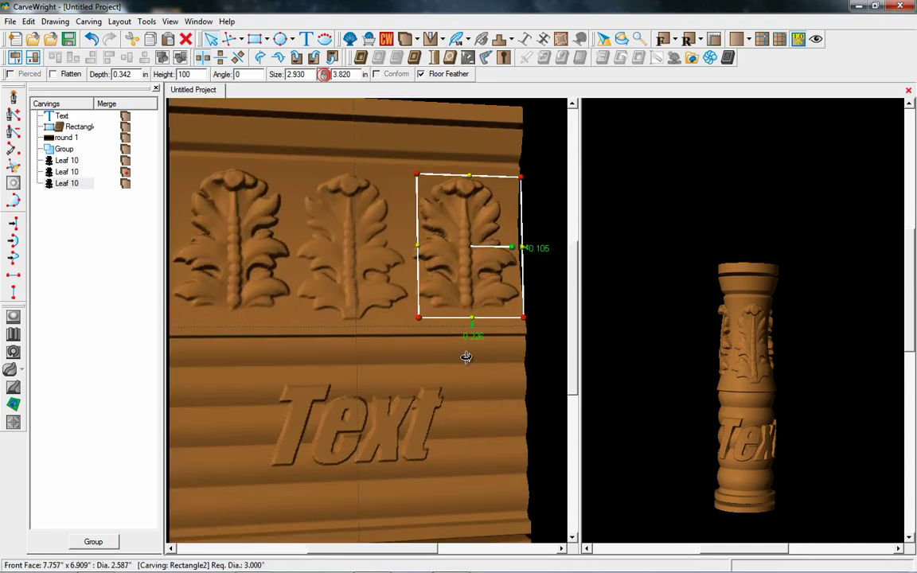
middle_click_drag(467, 358, 450, 342)
left_click(442, 39)
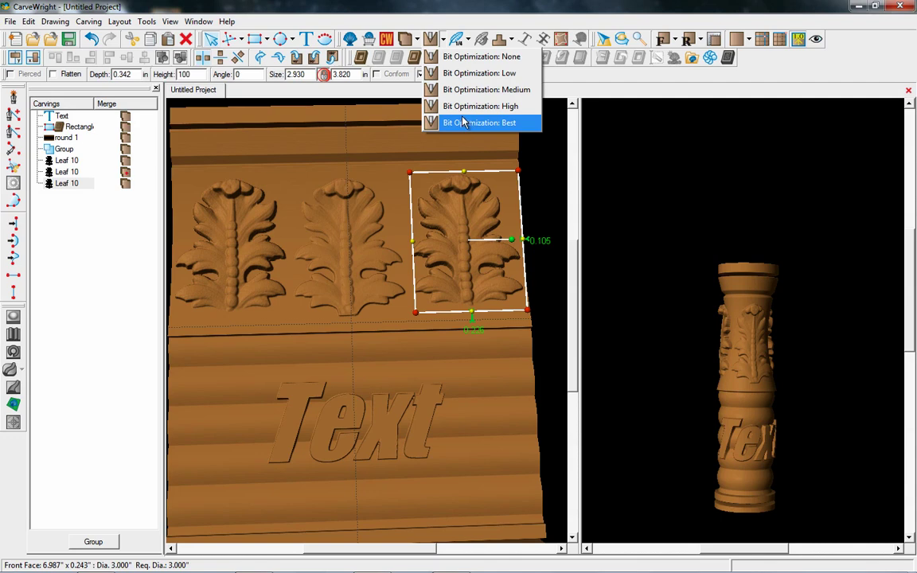
left_click(357, 103)
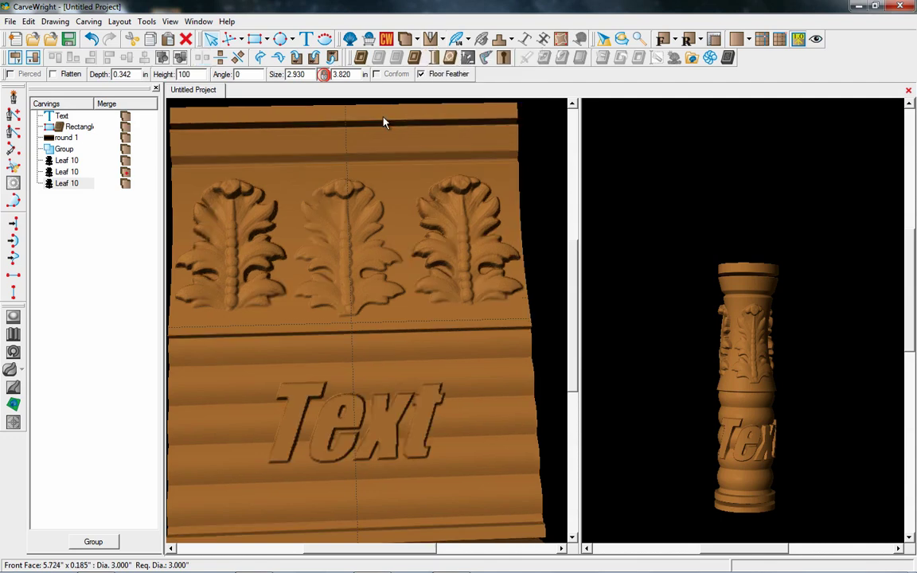
- Examine the leaves, beads and wrapped text on the rotary column preview and the flat board
mouse_move(731, 376)
left_mouse_down()
mouse_move(823, 358)
mouse_move(701, 362)
mouse_move(752, 384)
mouse_move(740, 375)
left_mouse_up()
scroll(725, 503, "down", 3)
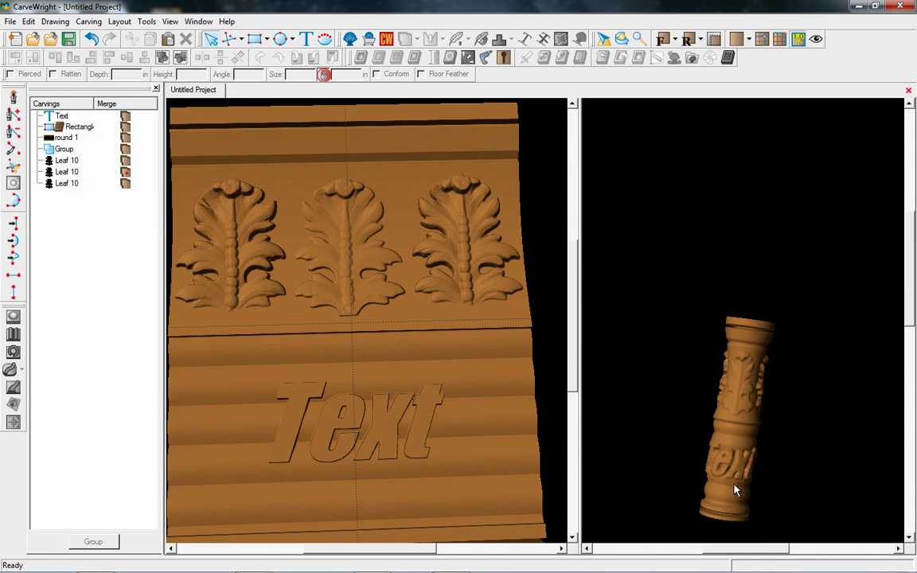
scroll(727, 502, "up", 5)
left_click_drag(749, 201, 608, 285)
scroll(467, 472, "up", 3)
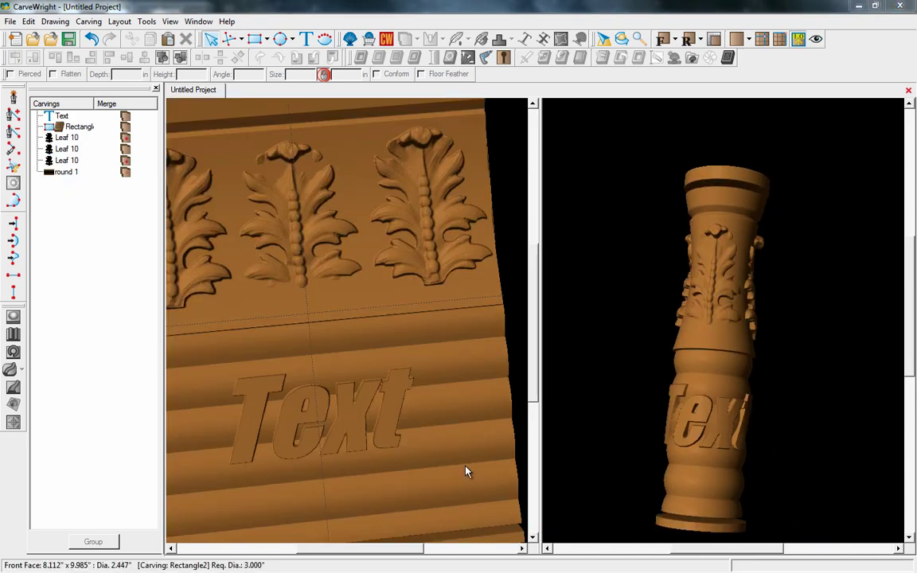
left_click_drag(409, 383, 301, 337)
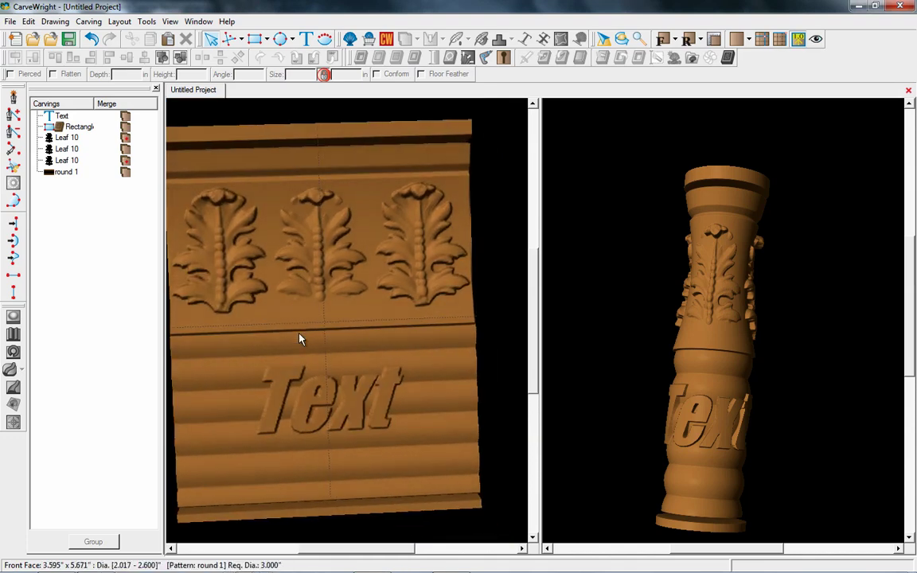
- Upload the project to the flash card under the file name test at Normal quality
left_click(11, 22)
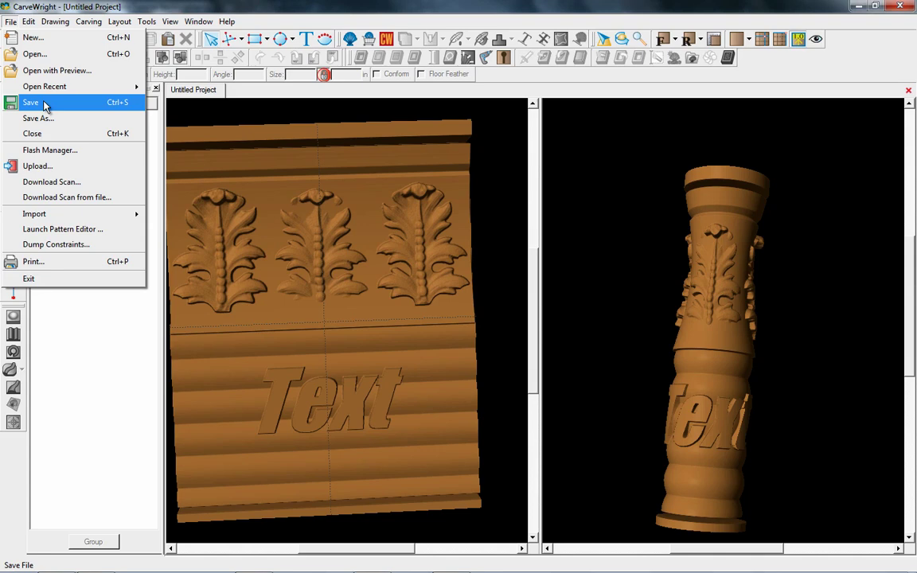
left_click(299, 291)
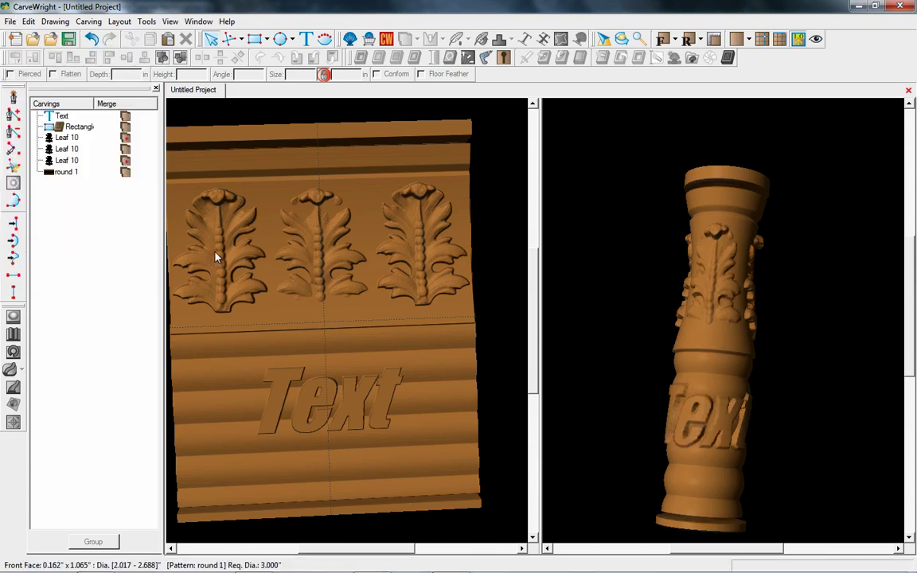
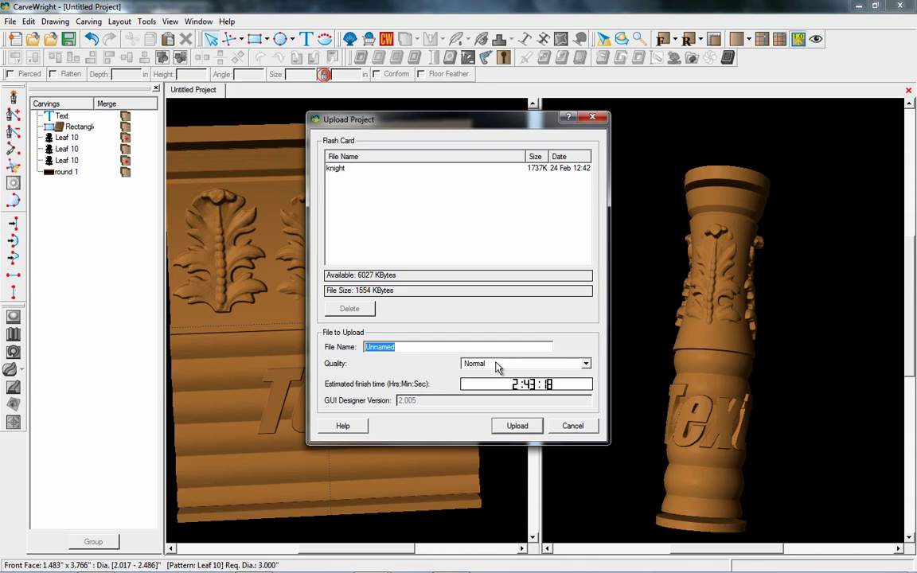
left_click(496, 365)
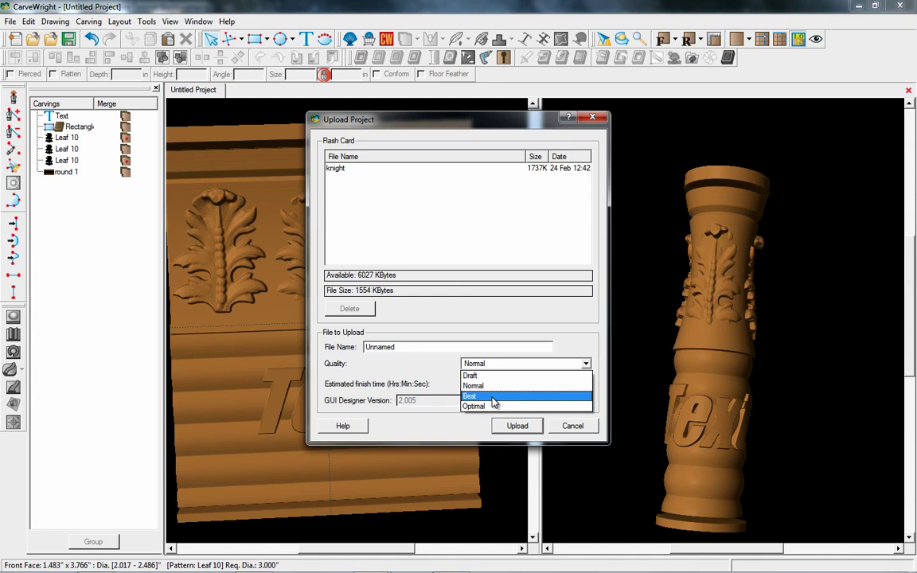
left_click(442, 372)
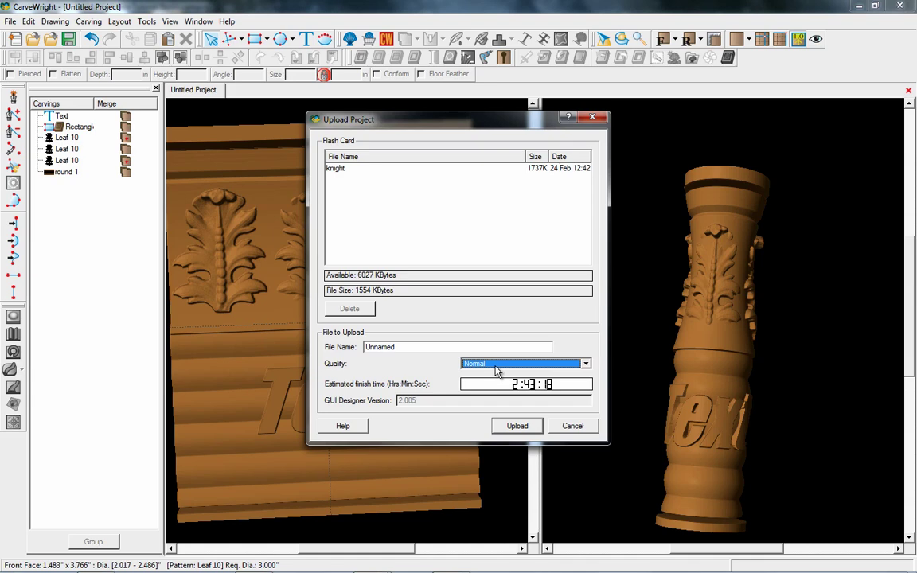
left_click_drag(414, 348, 356, 349)
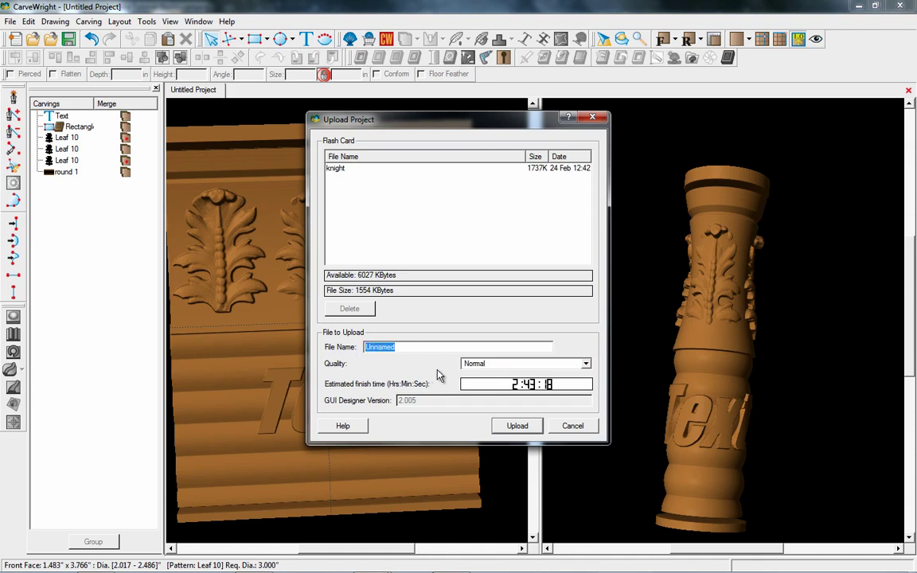
type("test")
key("Tab")
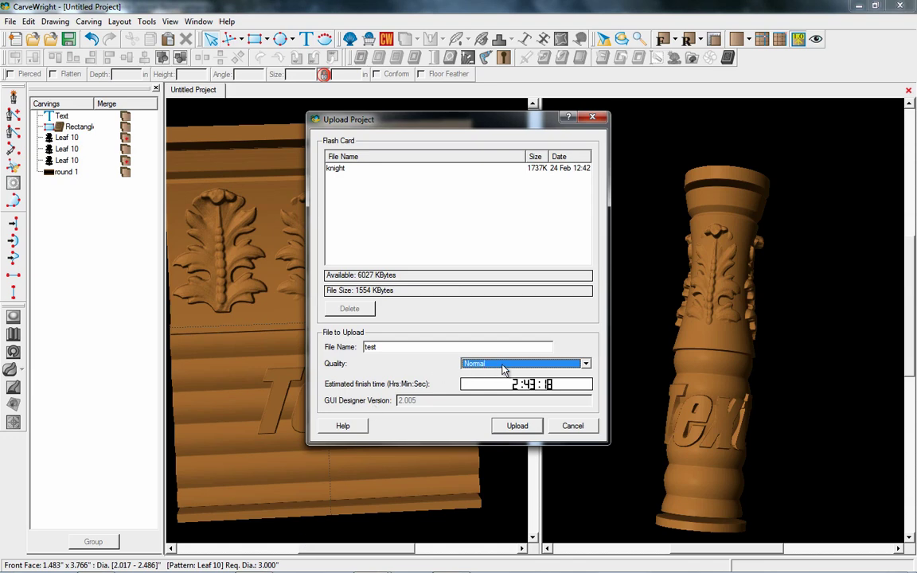
left_click(518, 427)
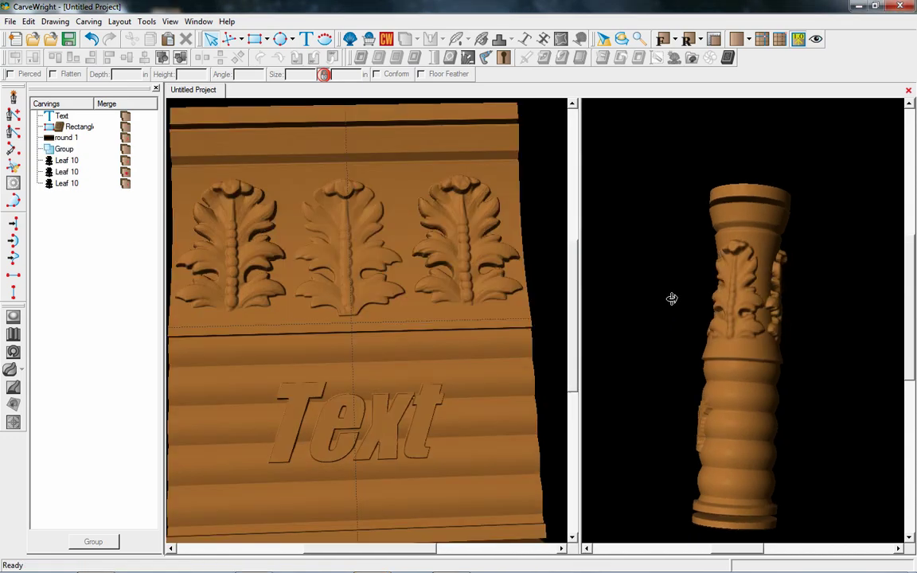
left_click_drag(671, 299, 833, 309)
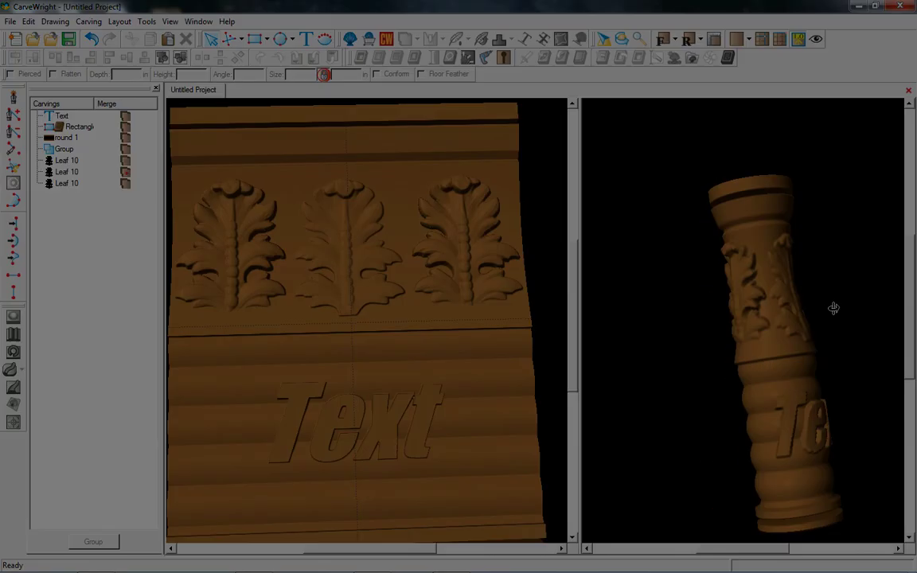